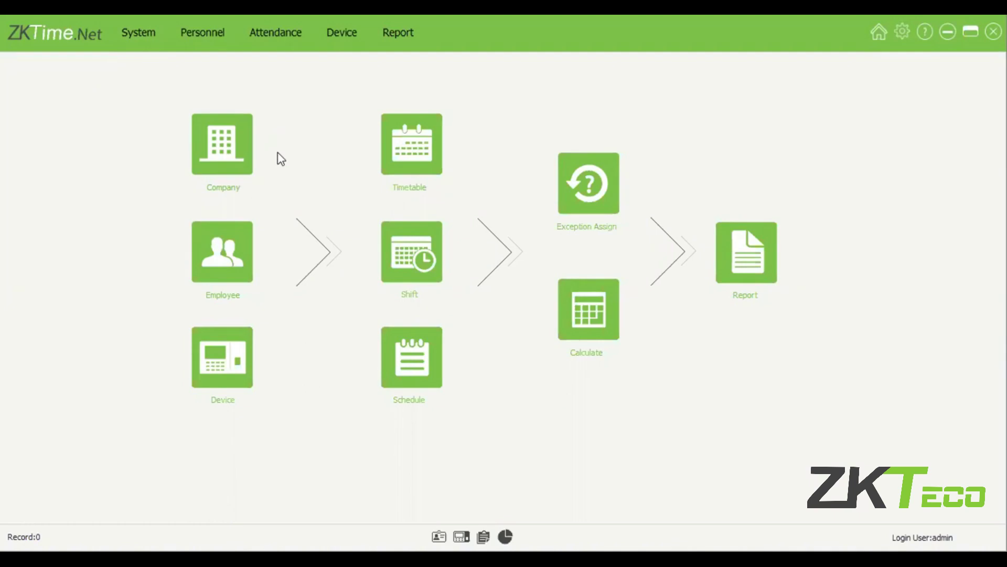
- Turn on showing the company logo in reports from the company details page
click(240, 154)
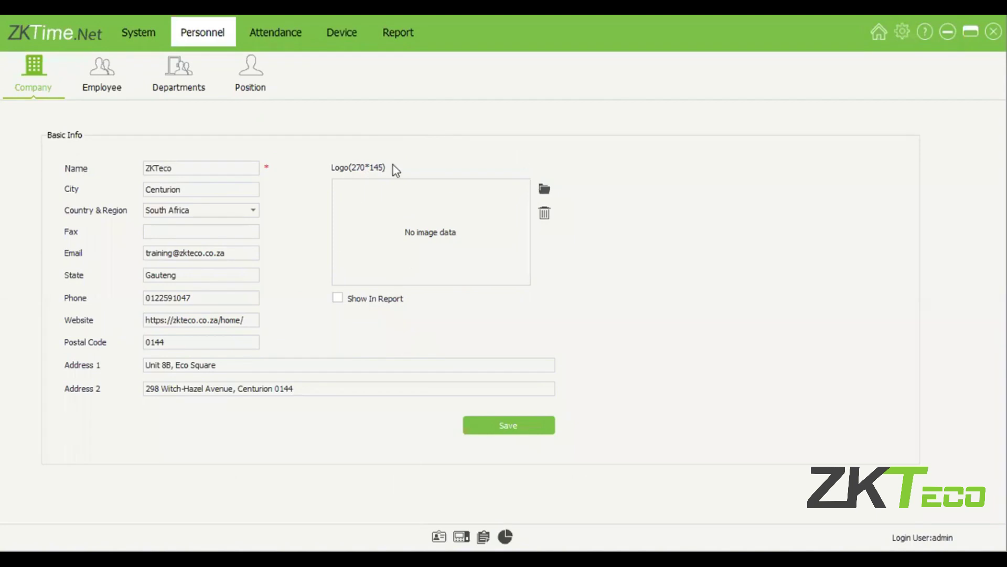
click(342, 301)
click(119, 79)
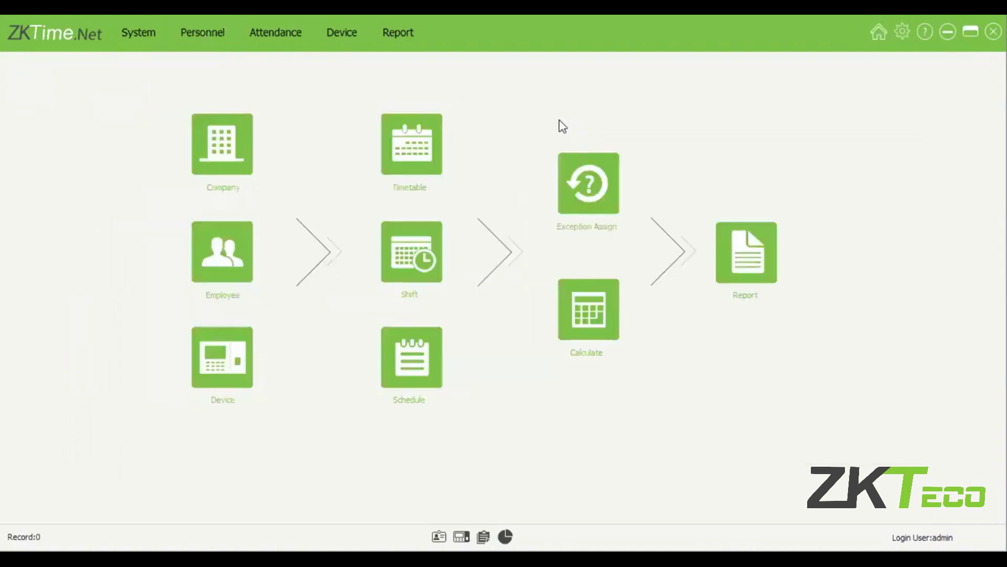
- Open the Employee page and look over employee 4's record in the list
click(245, 269)
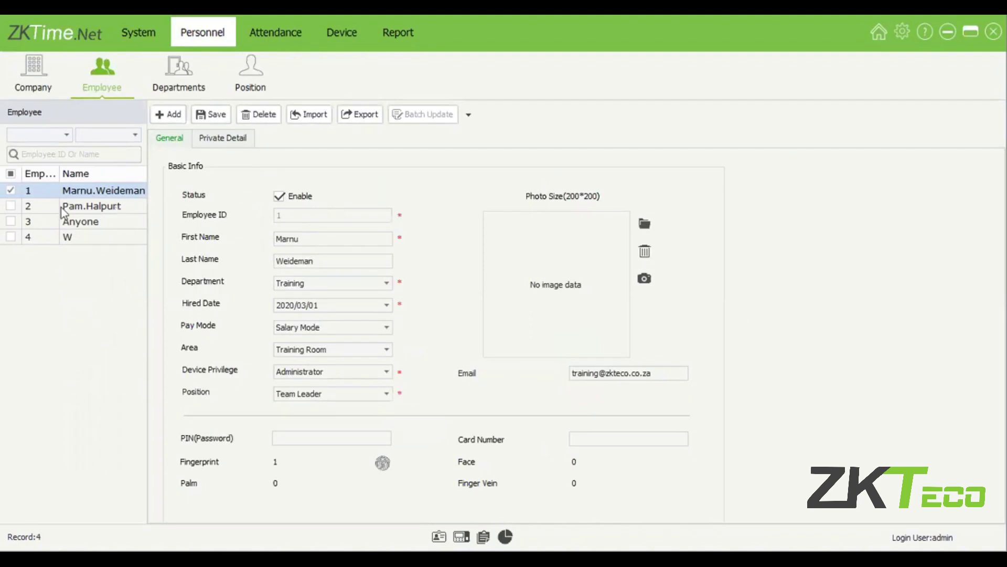
click(98, 207)
click(96, 238)
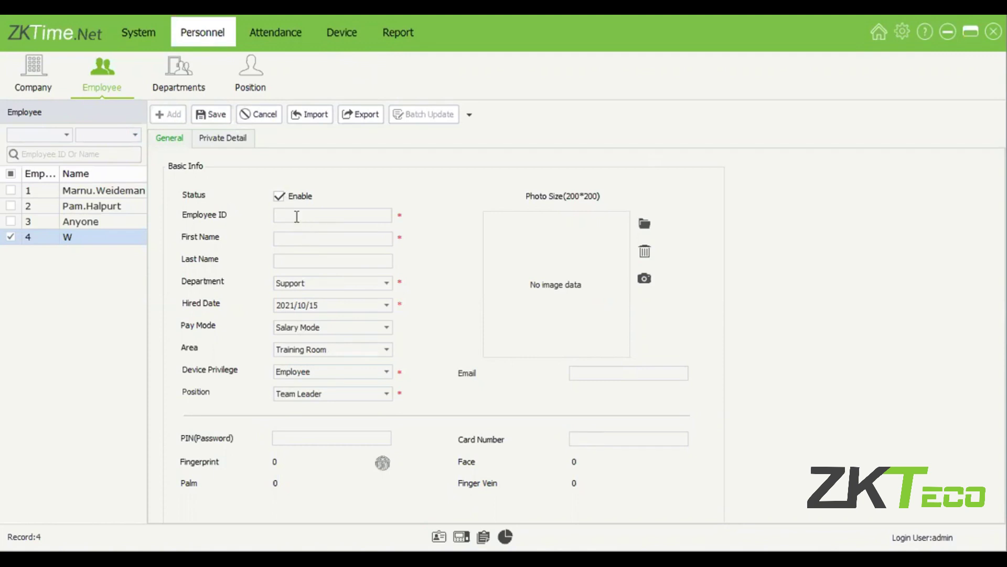
- Enter 5 as the new employee's Employee ID, clearing the mistyped entries
text(0001)
key(BackSpace)
key(BackSpace)
key(BackSpace)
key(BackSpace)
text(vgbhnjm15)
key(BackSpace)
key(BackSpace)
key(BackSpace)
key(BackSpace)
key(BackSpace)
key(BackSpace)
key(BackSpace)
key(BackSpace)
key(BackSpace)
text(5)
- Type A as the employee's first name
click(336, 236)
text(A)
double_click(297, 214)
click(341, 237)
click(304, 283)
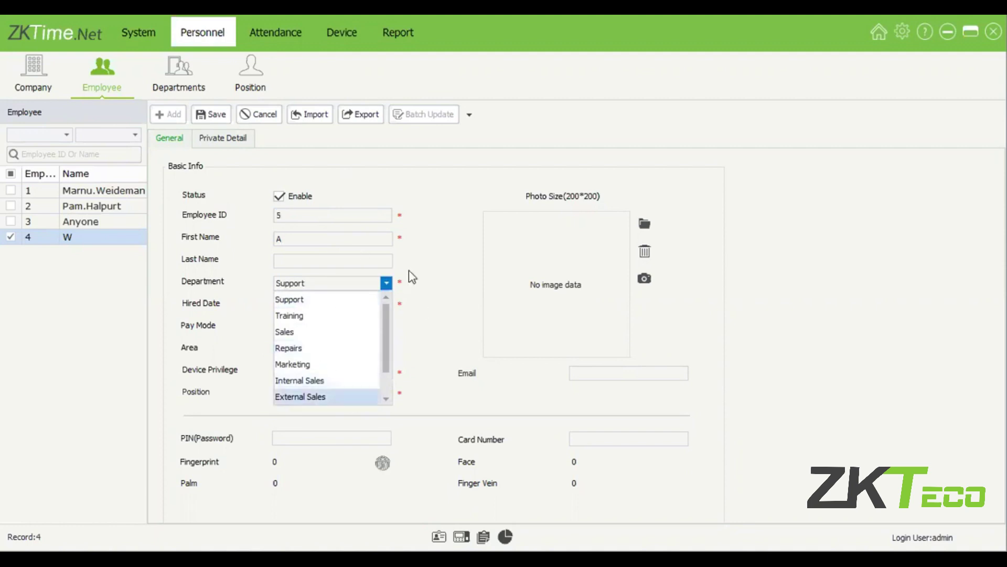
- Choose Sales from the Department dropdown for the new employee
click(391, 287)
click(347, 288)
click(182, 67)
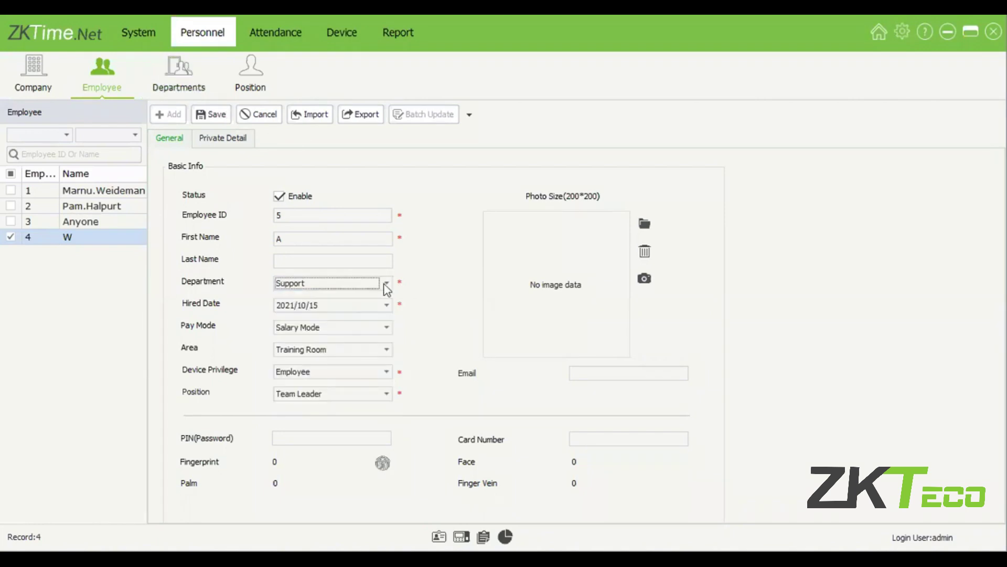
key(alt+Down)
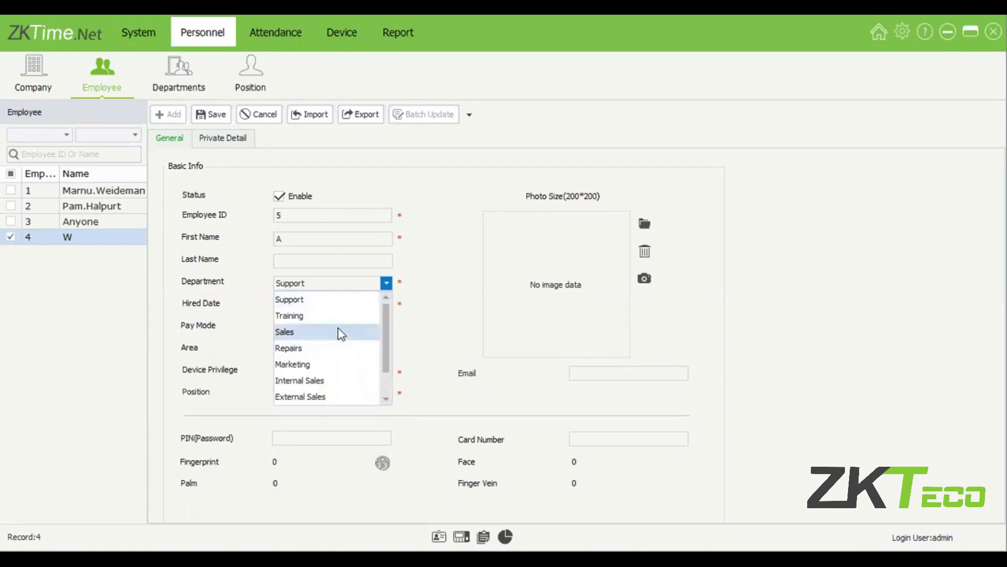
key(Return)
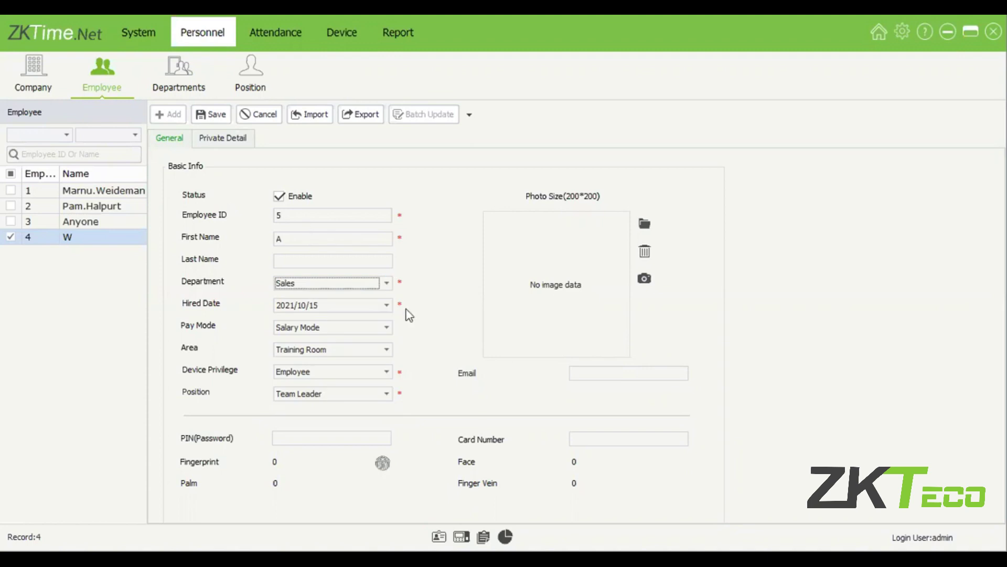
- Set the Hired Date to 2021/10/01 and move past Pay Mode to the Area field
click(389, 308)
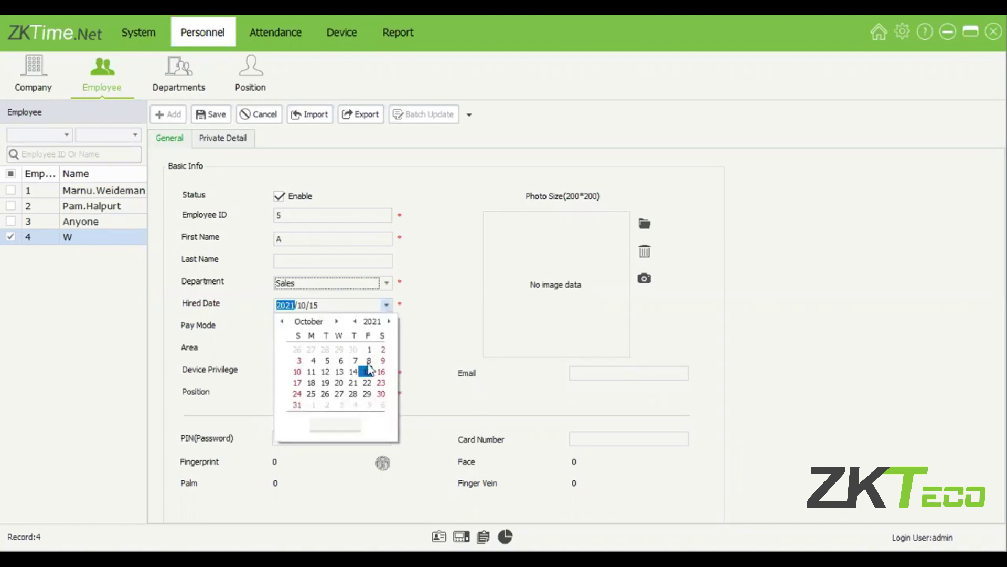
click(389, 305)
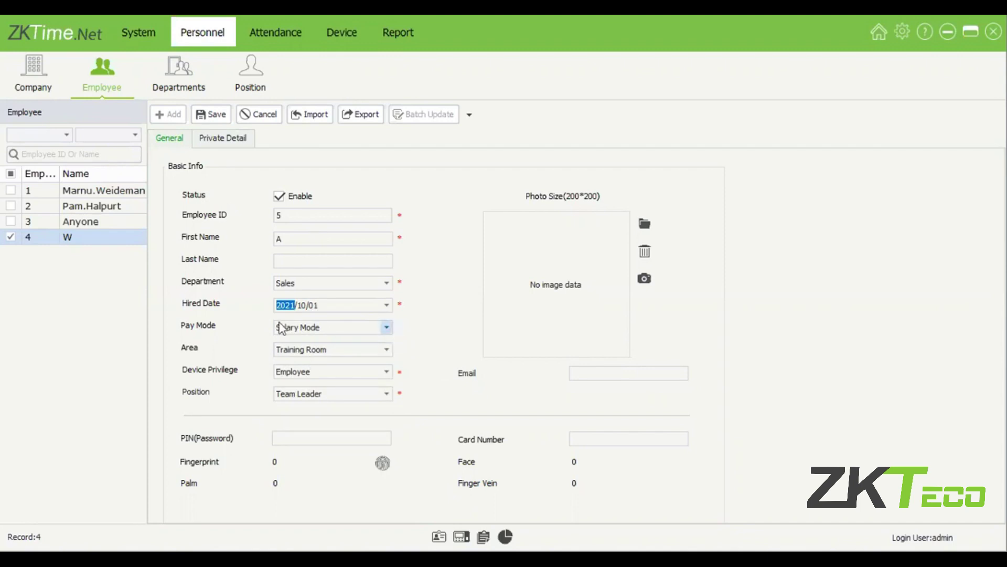
key(Tab)
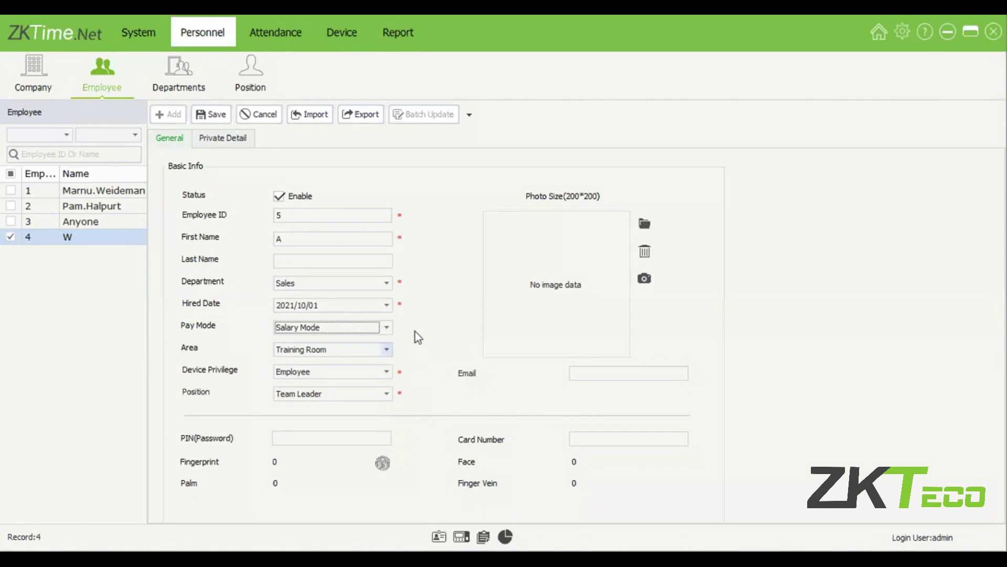
key(Tab)
key(alt+Down)
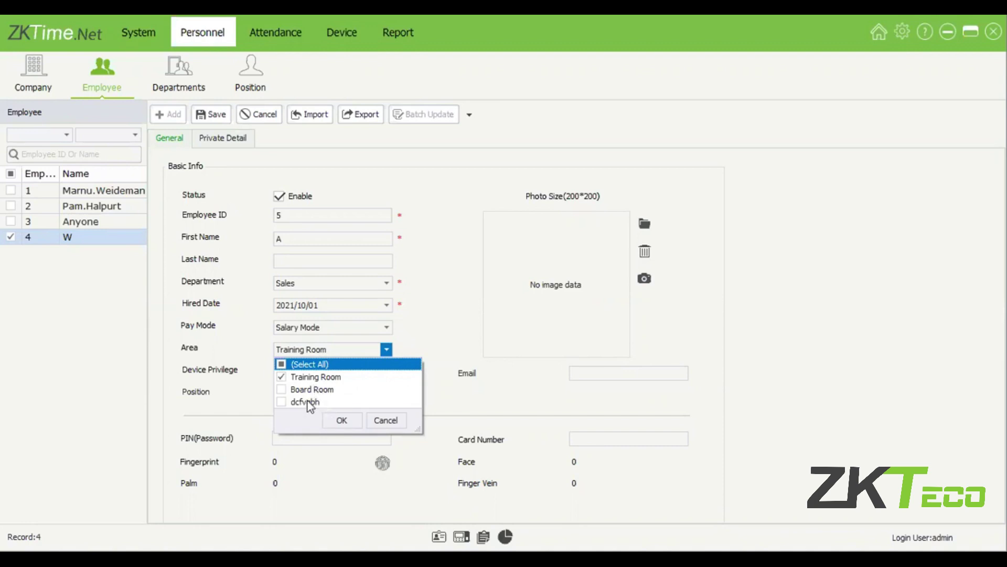
- Tick Training Room and Board Room as the employee's areas and confirm
click(312, 388)
click(305, 401)
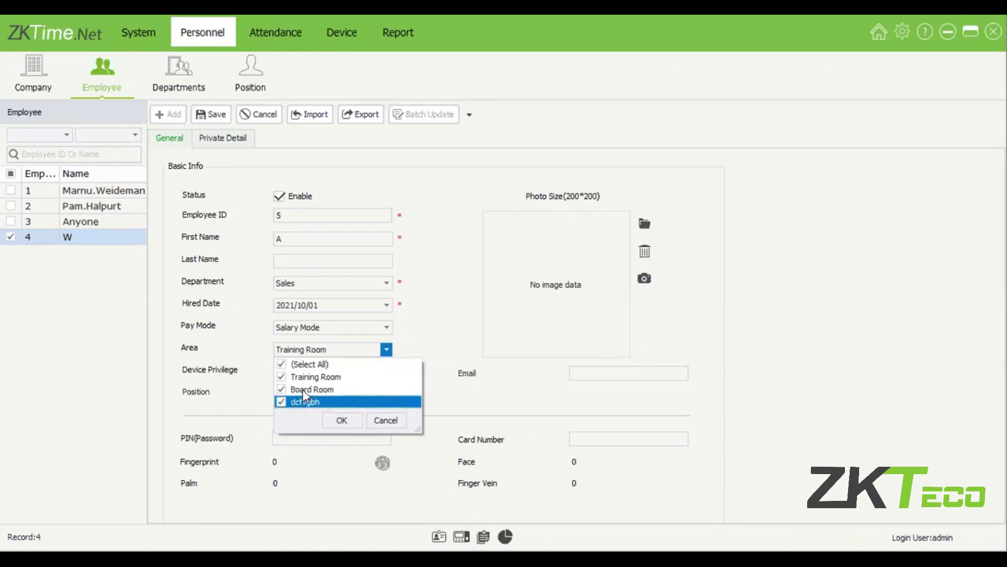
click(302, 390)
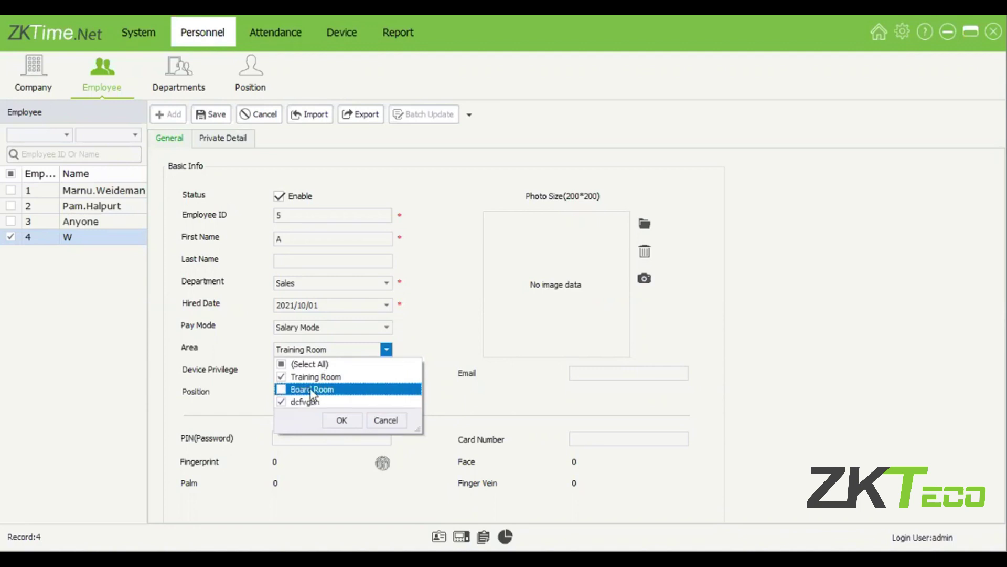
click(316, 401)
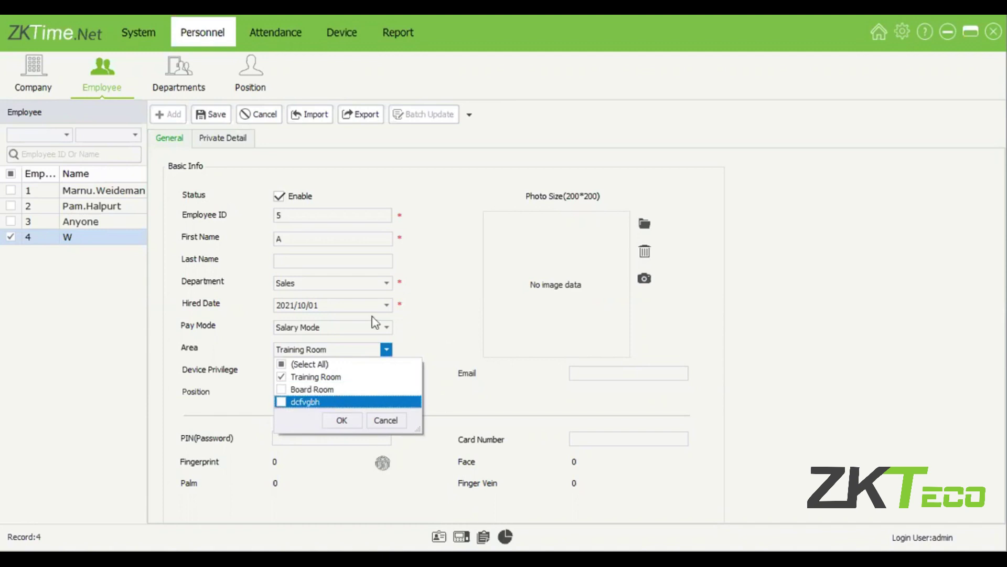
click(319, 351)
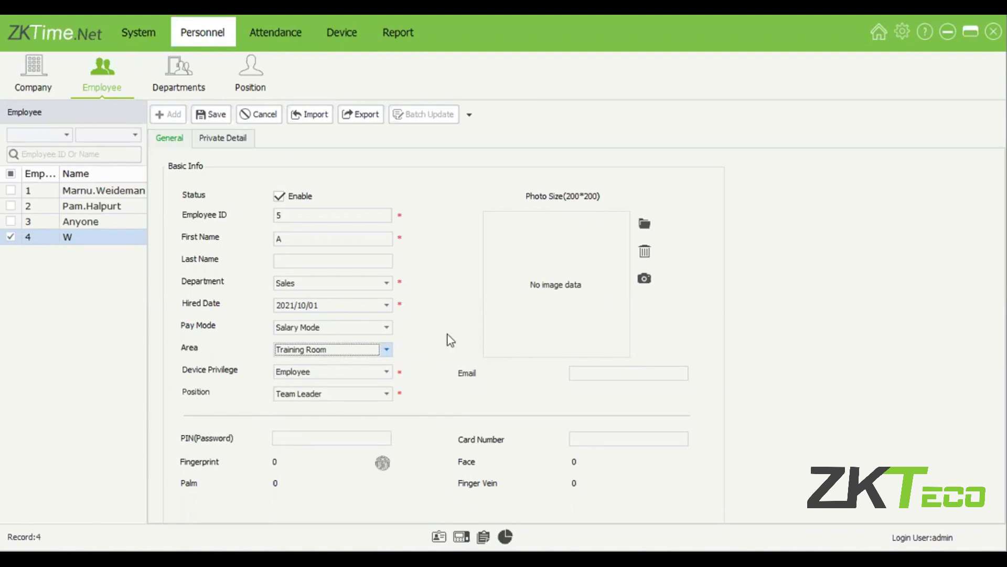
key(F4)
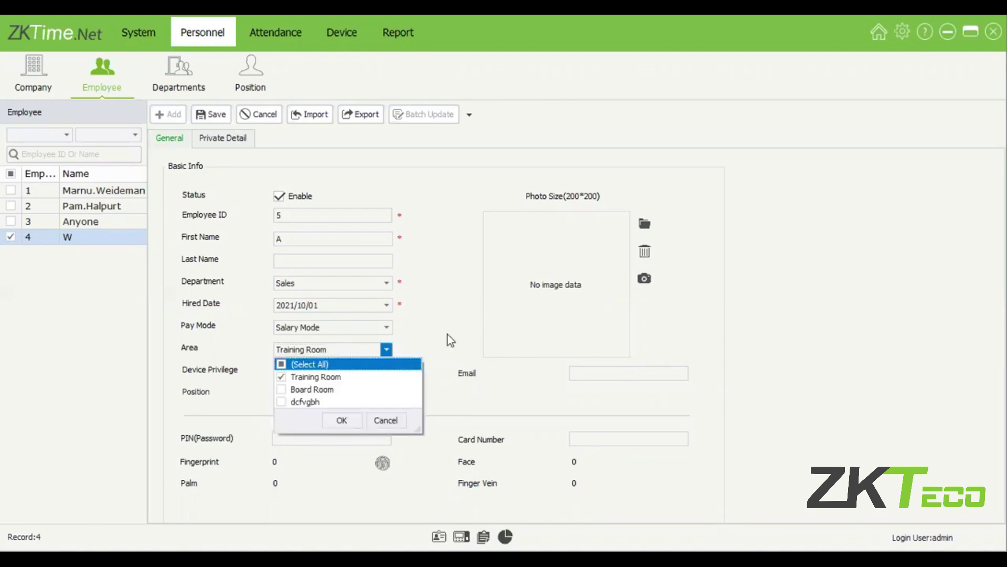
click(323, 390)
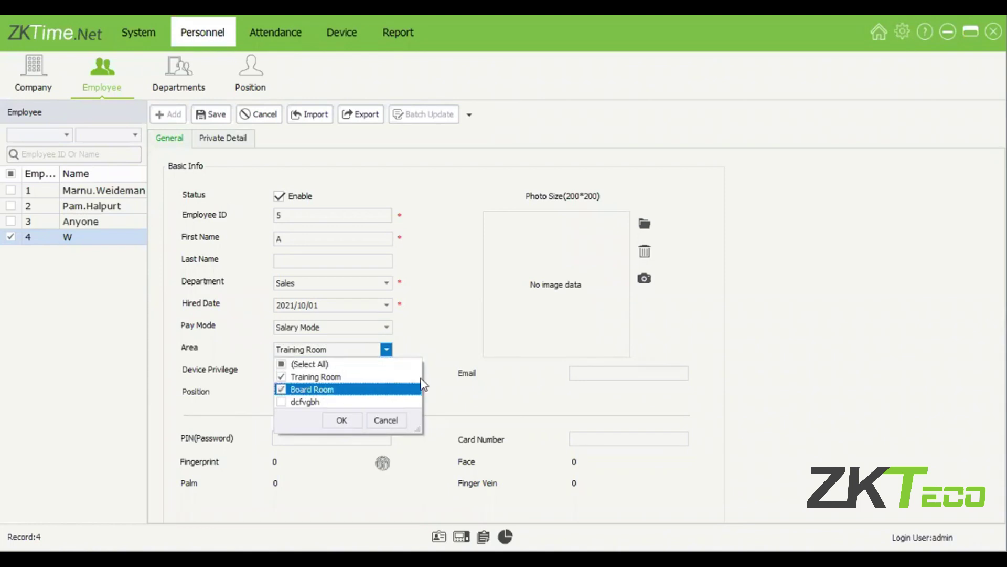
click(342, 420)
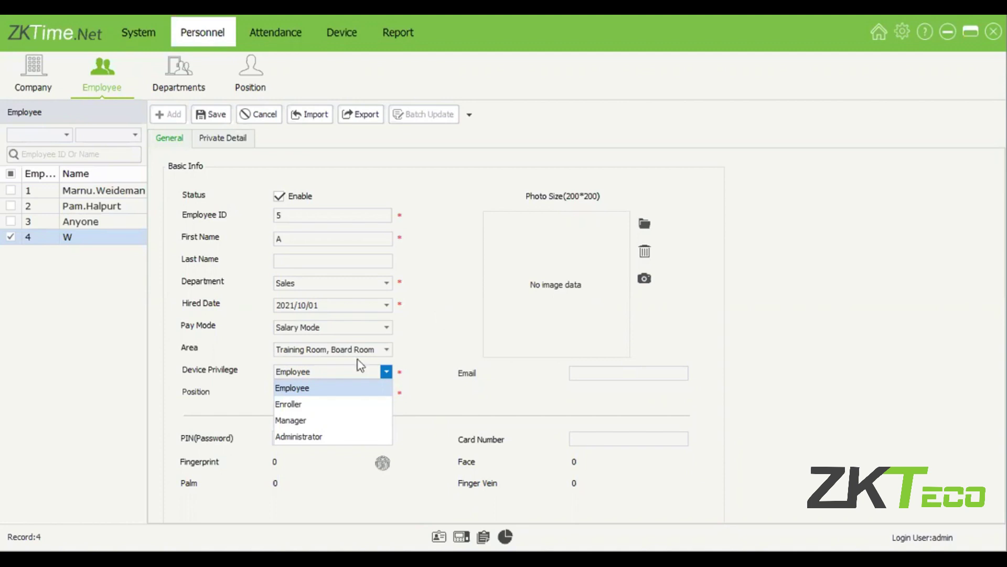
- Choose Enroller as the device privilege, leaving it unchanged after reopening the list
click(323, 405)
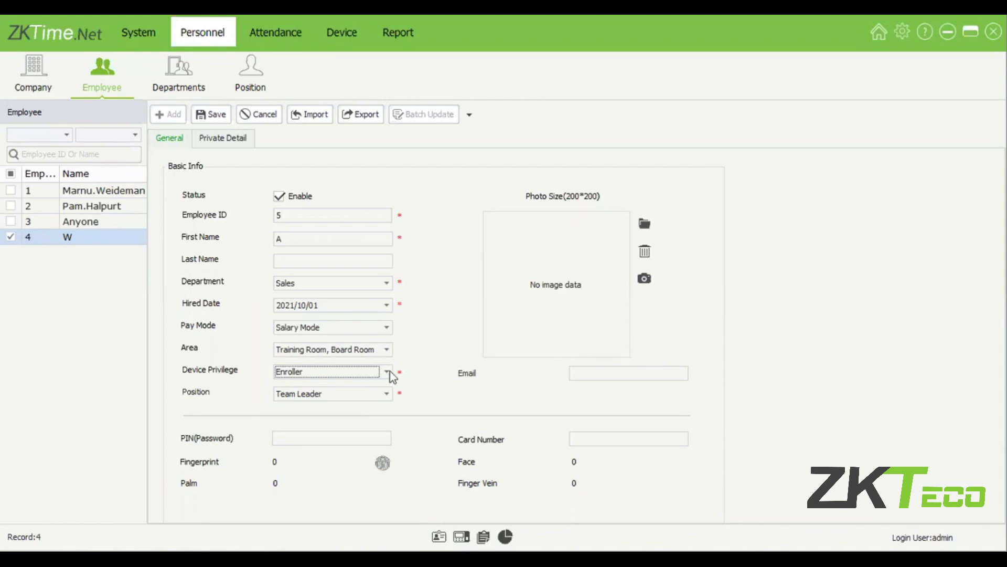
key(alt+Down)
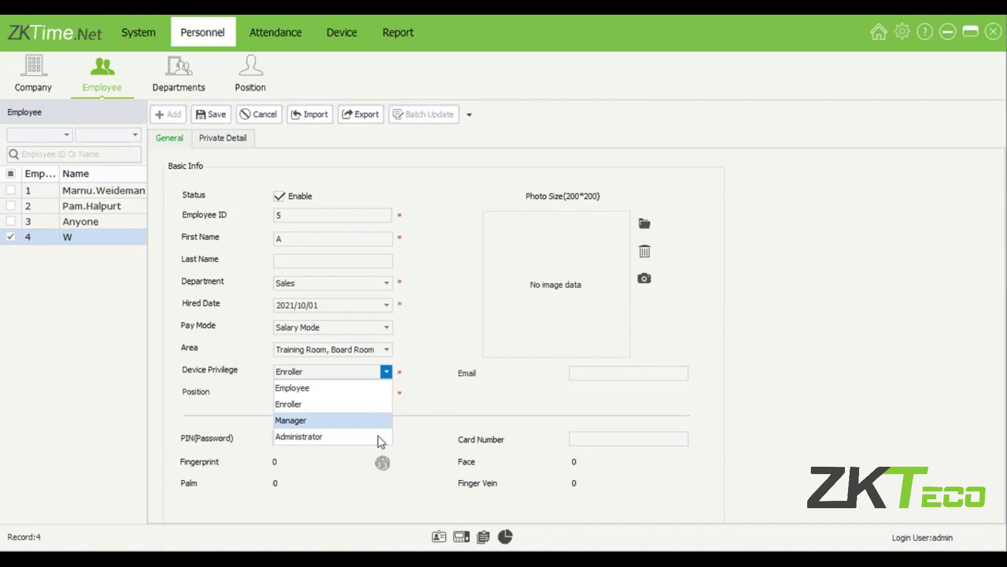
click(436, 405)
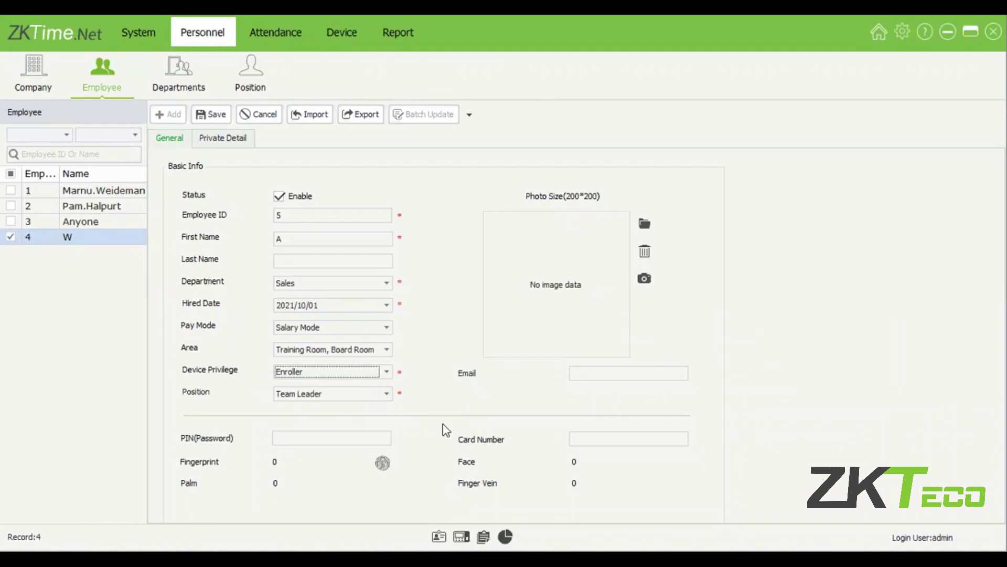
click(386, 394)
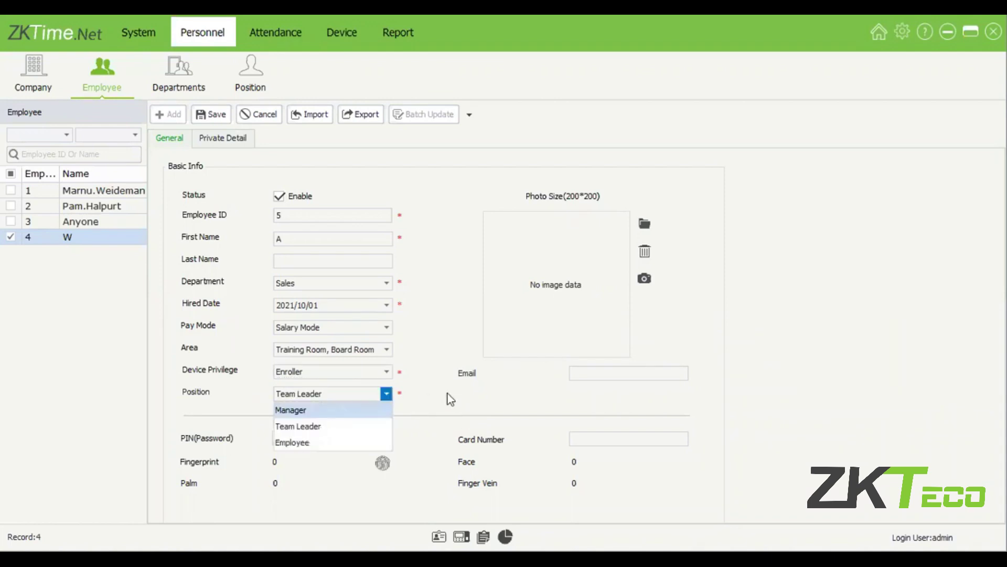
- Keep Team Leader as the position and enter the employee's PIN
click(376, 141)
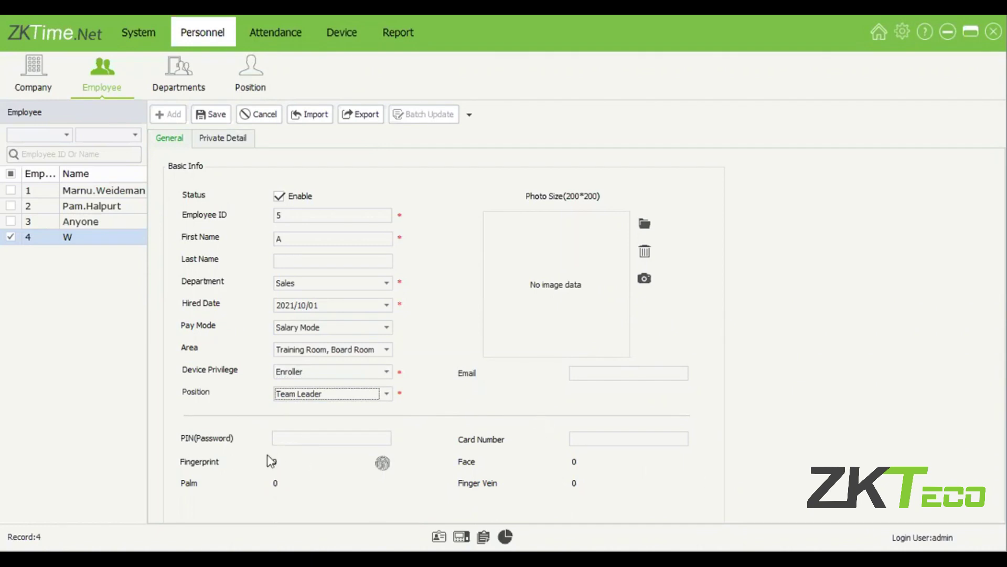
click(299, 433)
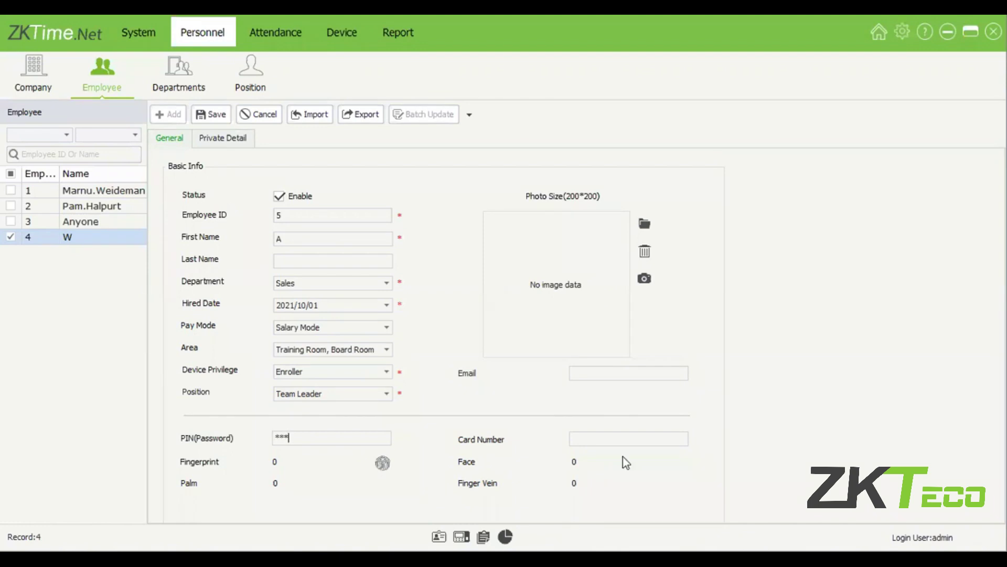
- Enter the employee's card number, replacing a mistyped first attempt
click(626, 441)
key(ctrl+a)
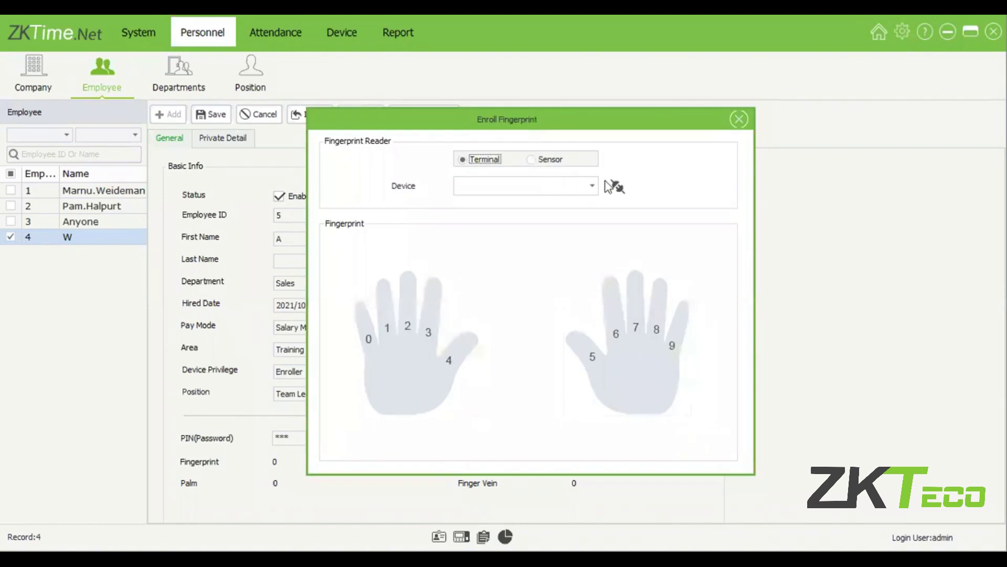
- Try connecting to a terminal device, then switch the fingerprint reader to Sensor
click(615, 187)
click(593, 187)
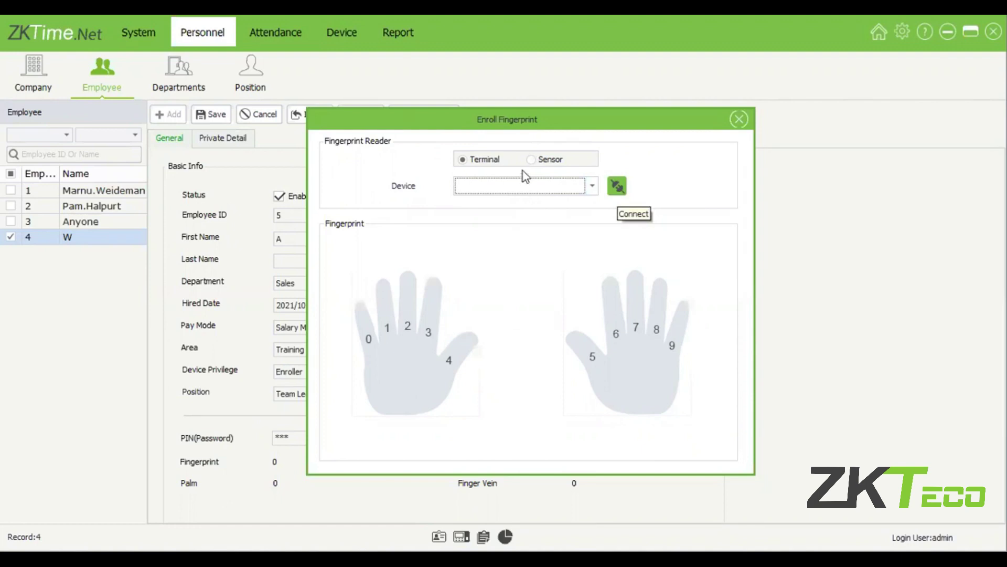
click(618, 187)
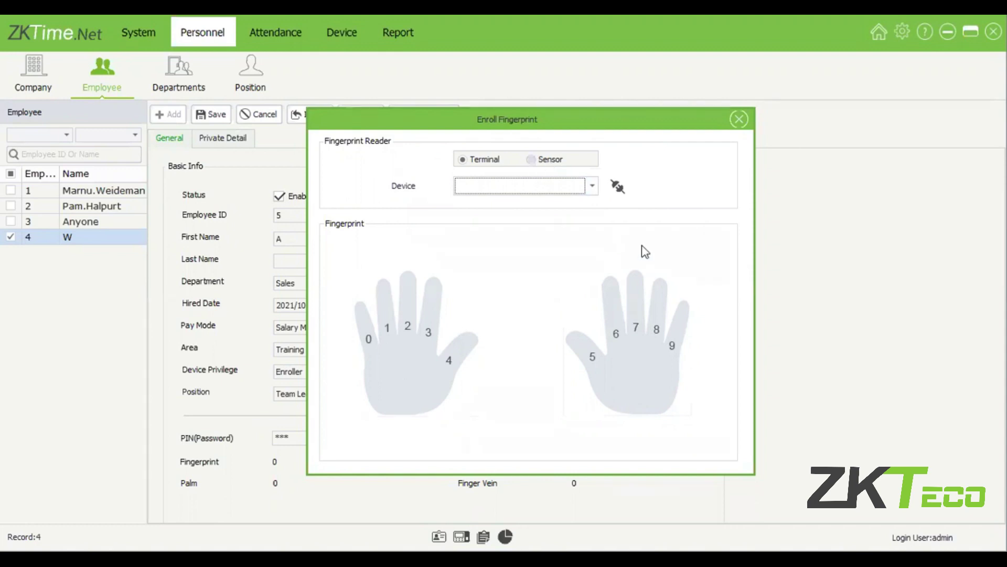
click(546, 159)
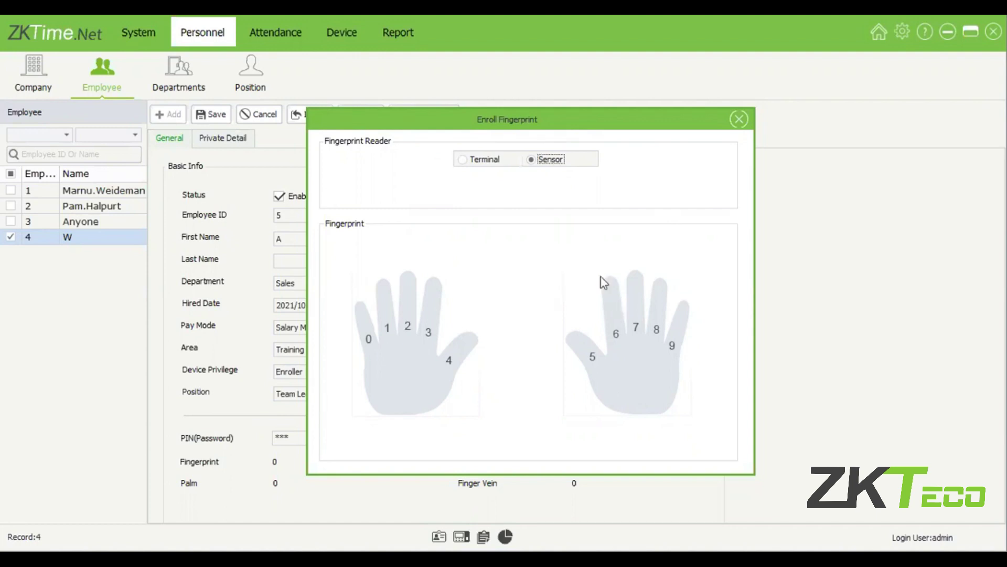
- Close the Enroll Fingerprint window, returning to the employee form with 0 fingerprints
click(739, 121)
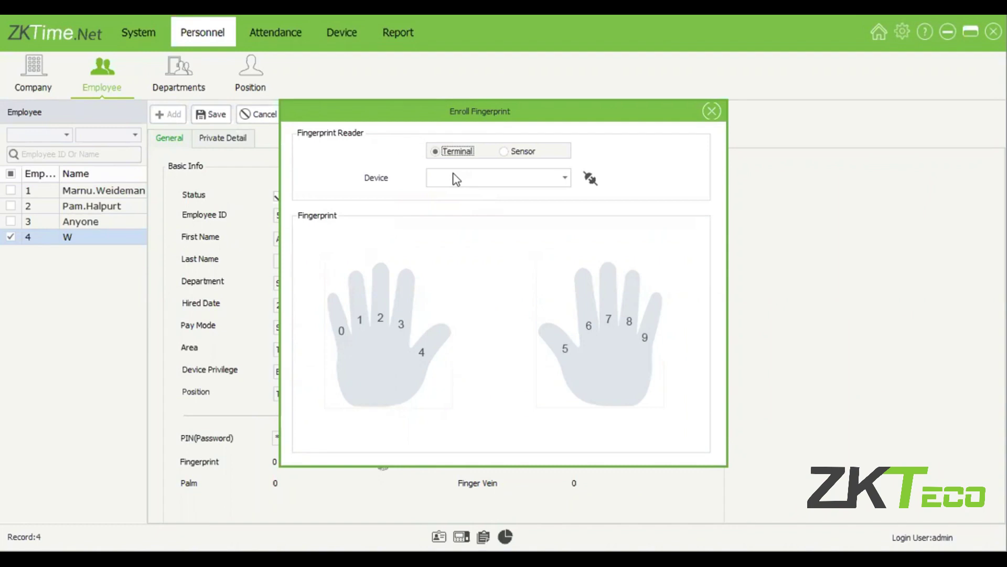
click(713, 112)
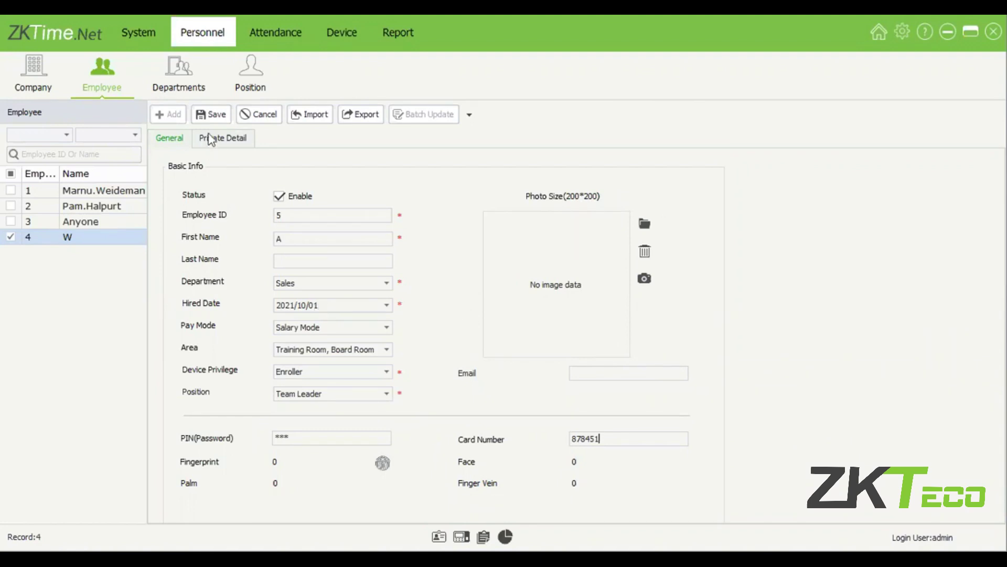
- Save employee 5 'A' so the list shows 5 records
click(210, 137)
click(217, 119)
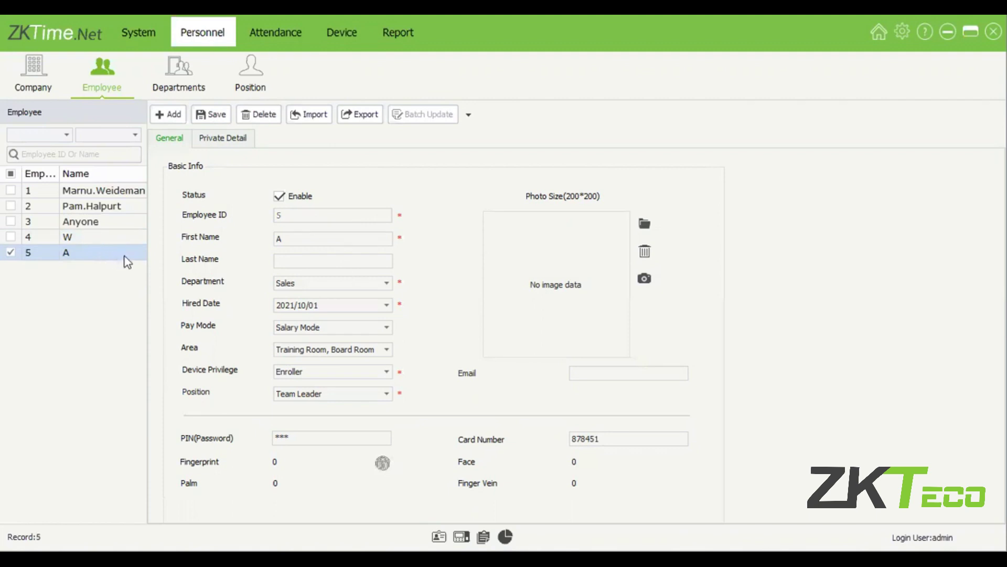
click(193, 97)
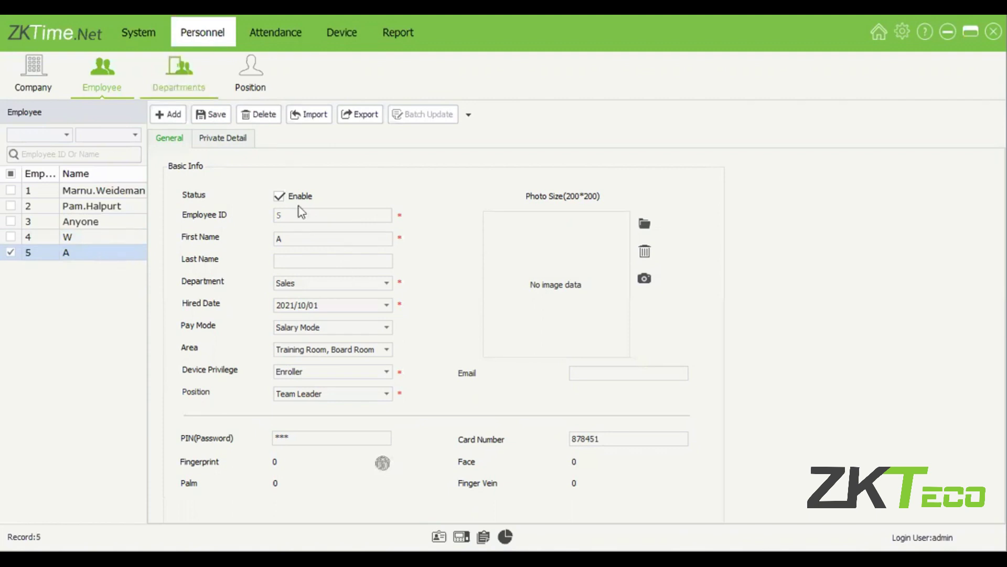
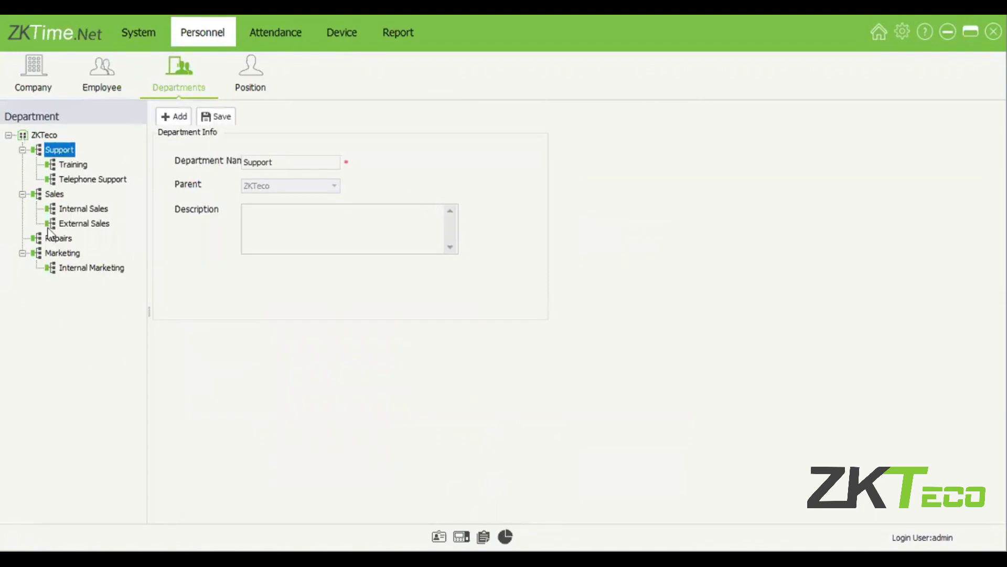
- Collapse the department tree's branches, then re-expand Support to show its sub-departments
click(23, 150)
click(22, 223)
click(23, 165)
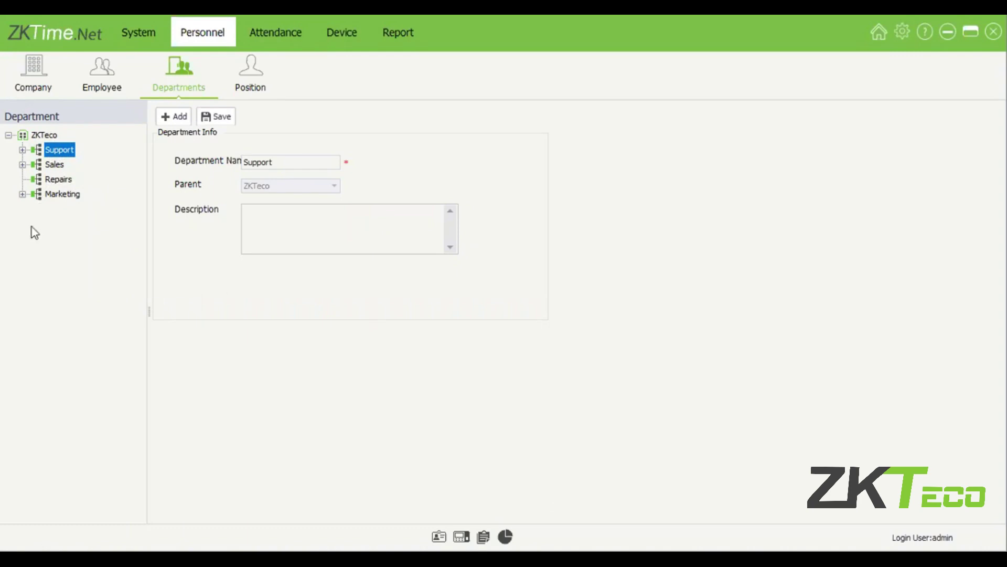
click(22, 150)
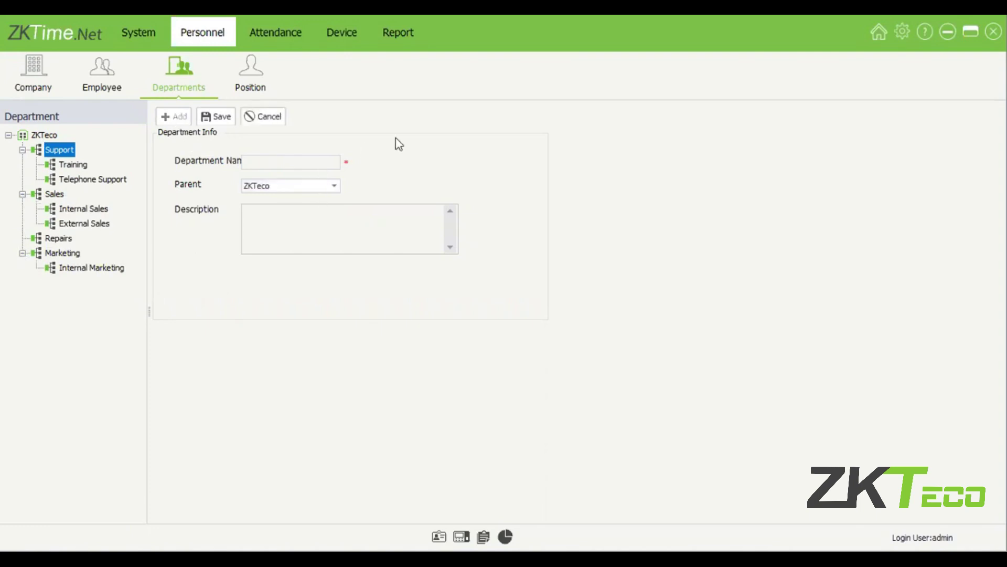
- Save External Repairs under parent Repairs, then review the Repairs and Telephone Support departments
text(Rep)
text(airs)
text(xt)
text(erna)
text(l)
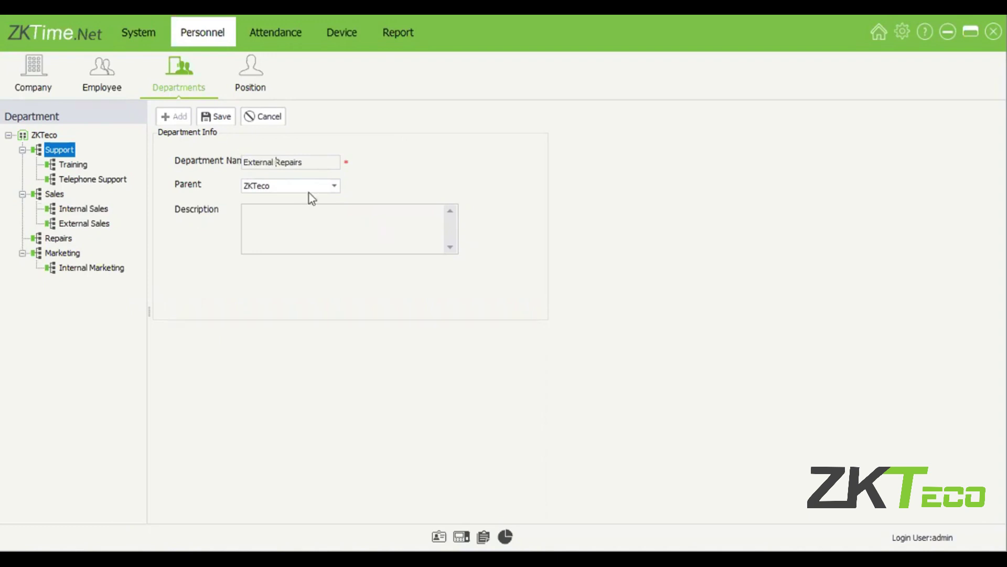
click(314, 190)
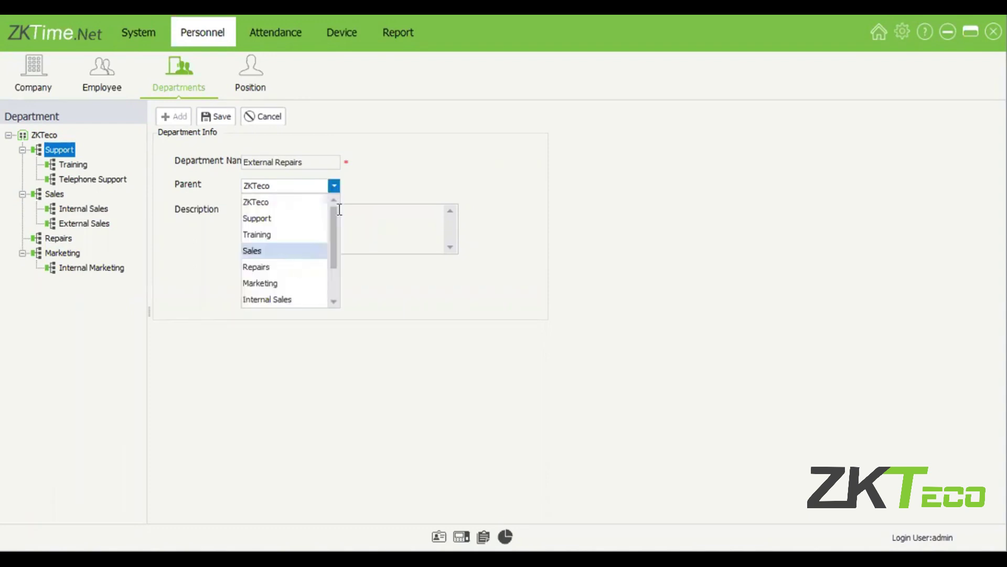
click(263, 267)
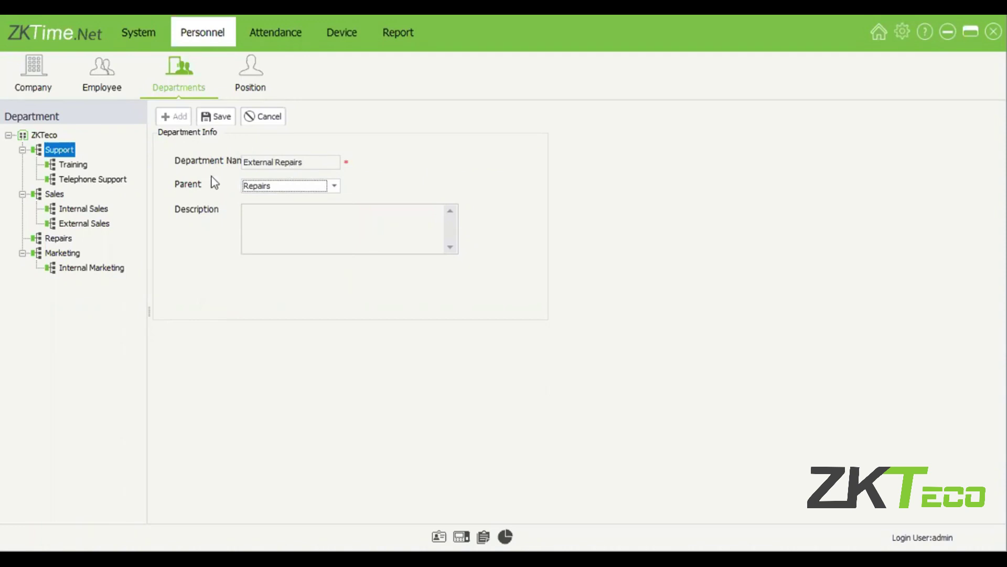
click(228, 124)
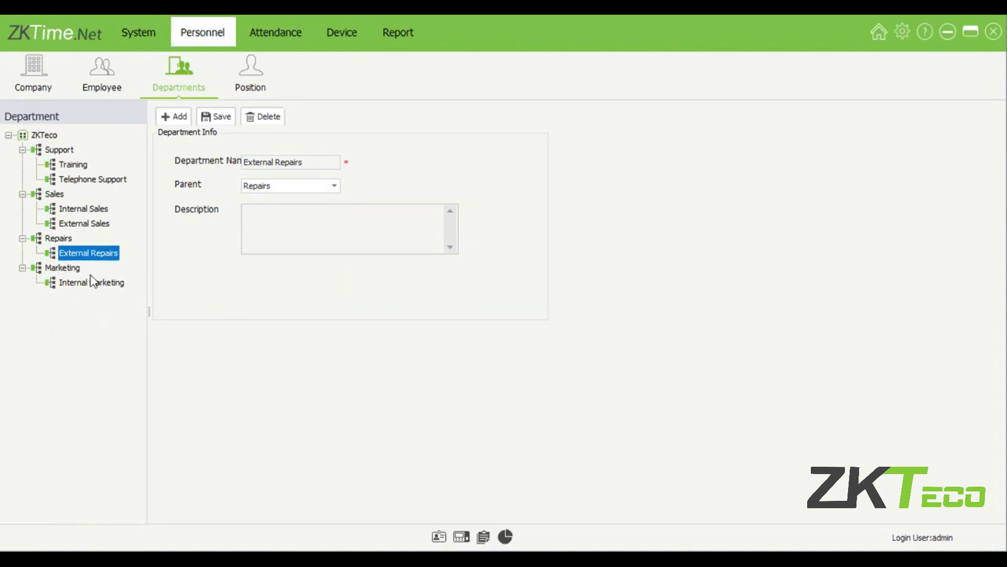
click(56, 240)
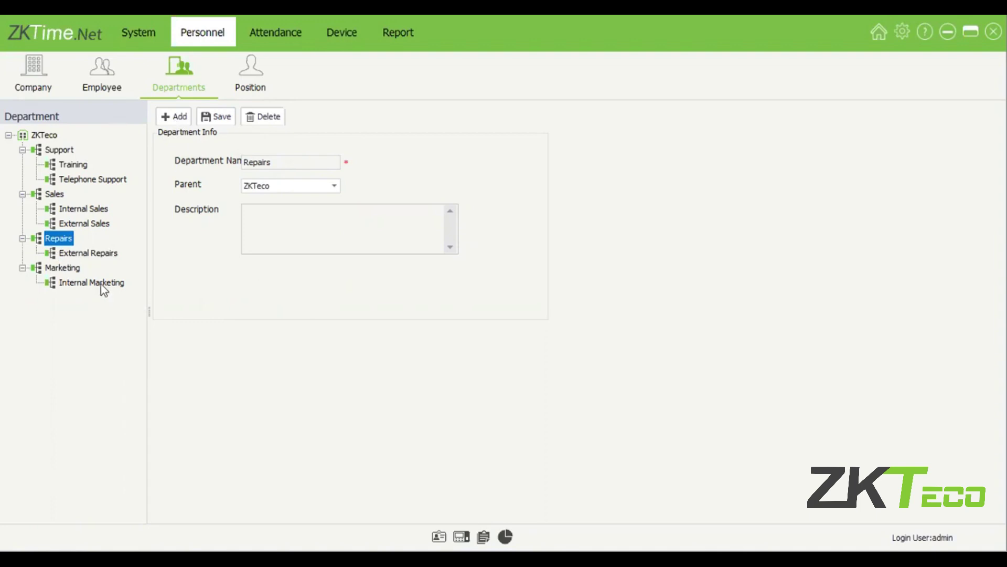
click(103, 179)
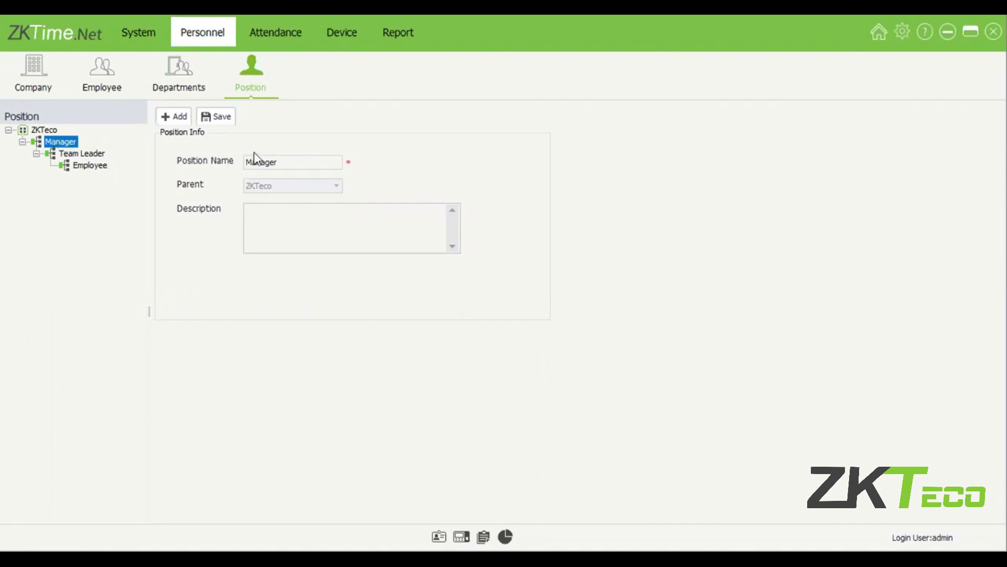
- Add and save a new position named CEO, then review the Manager position
click(184, 119)
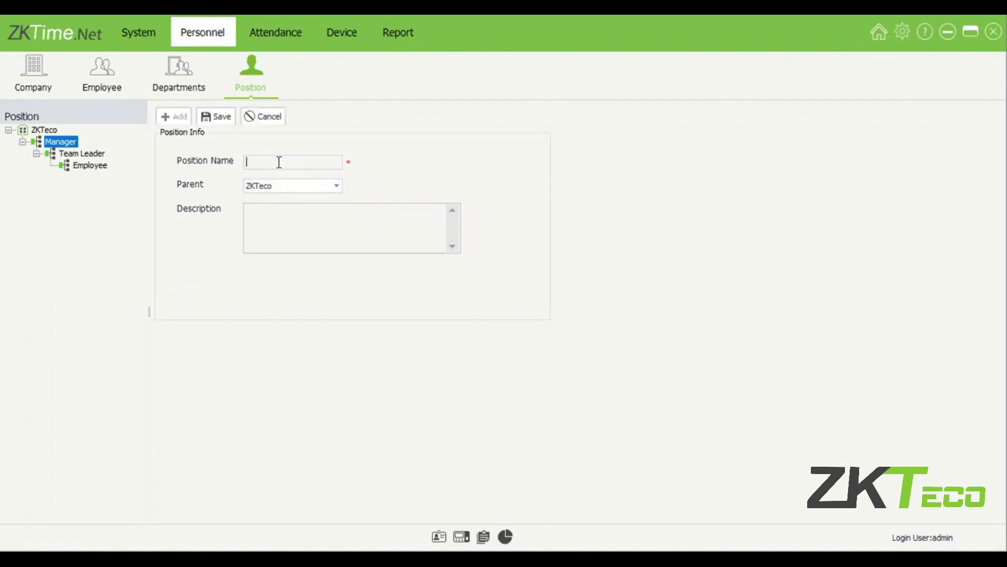
text(CEO)
click(217, 117)
click(55, 141)
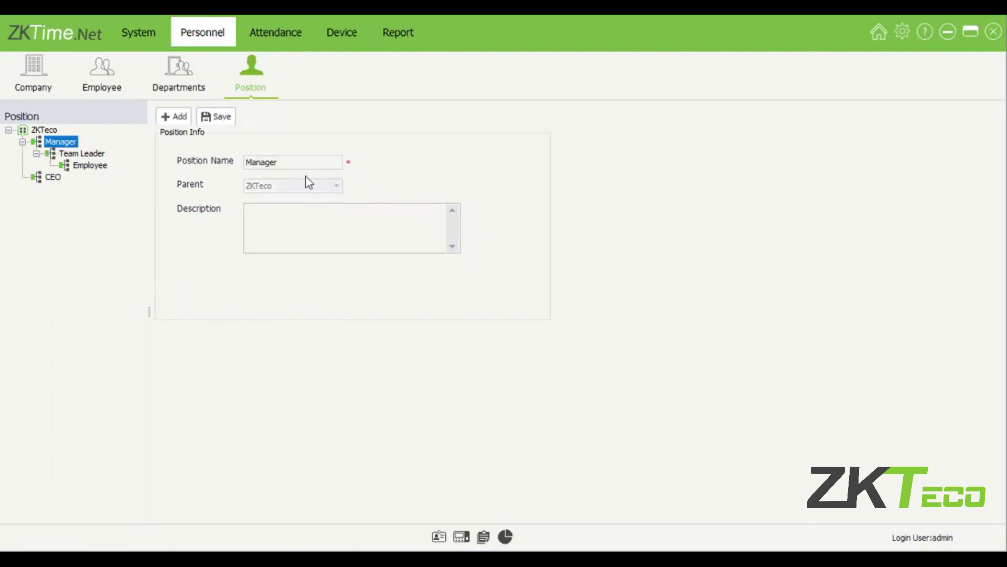
click(301, 161)
- Set the Employee position's parent to CEO
click(54, 177)
click(65, 153)
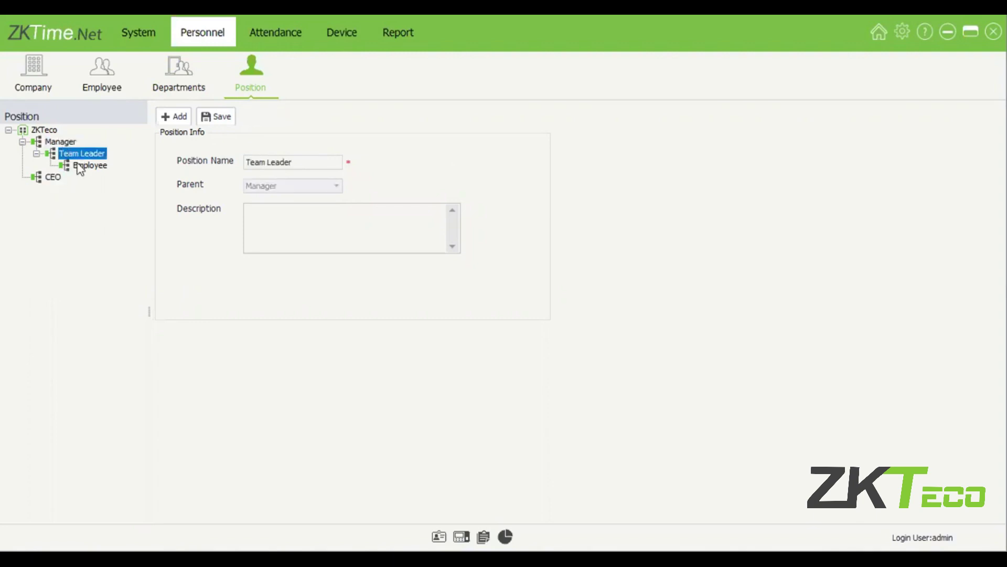
key(Up)
key(Down)
click(87, 165)
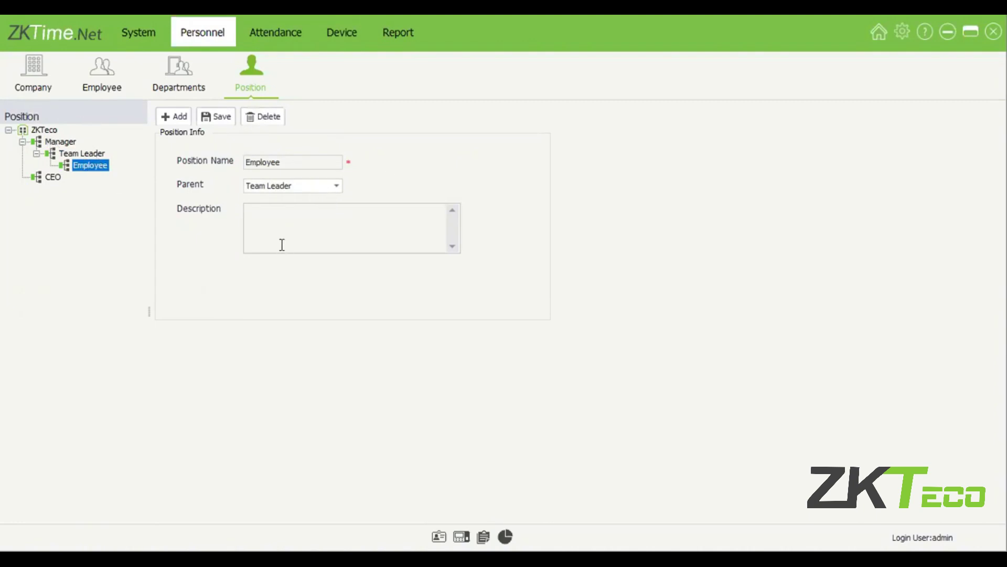
click(302, 186)
key(Down)
key(Return)
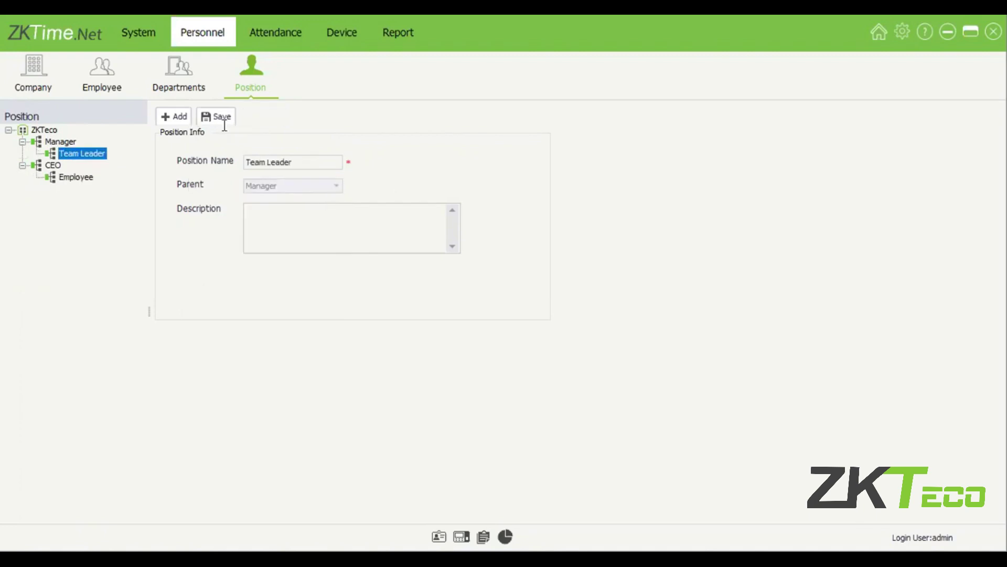
- Confirm Employee now sits under CEO while Team Leader remains under Manager
click(47, 166)
click(87, 177)
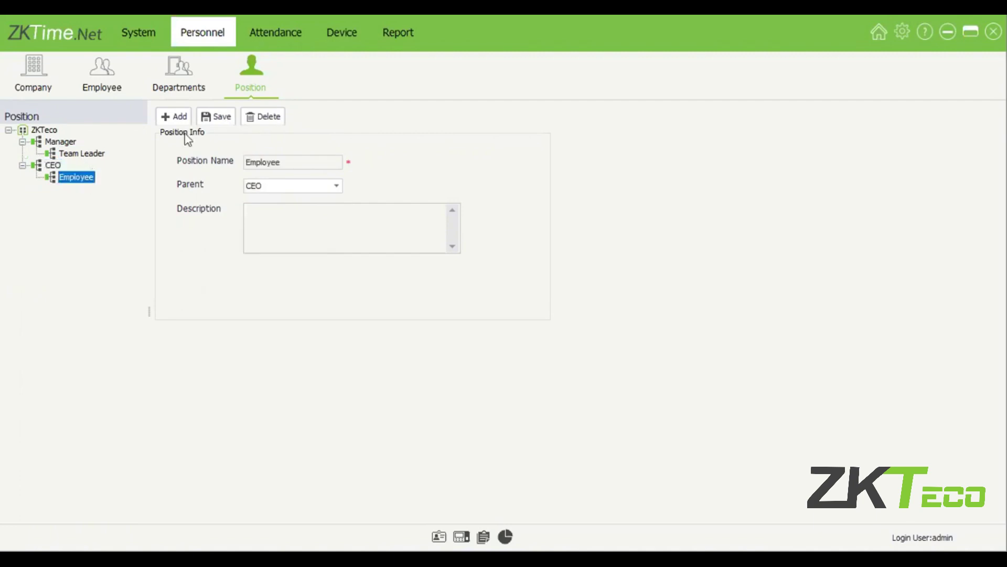
click(79, 153)
click(65, 145)
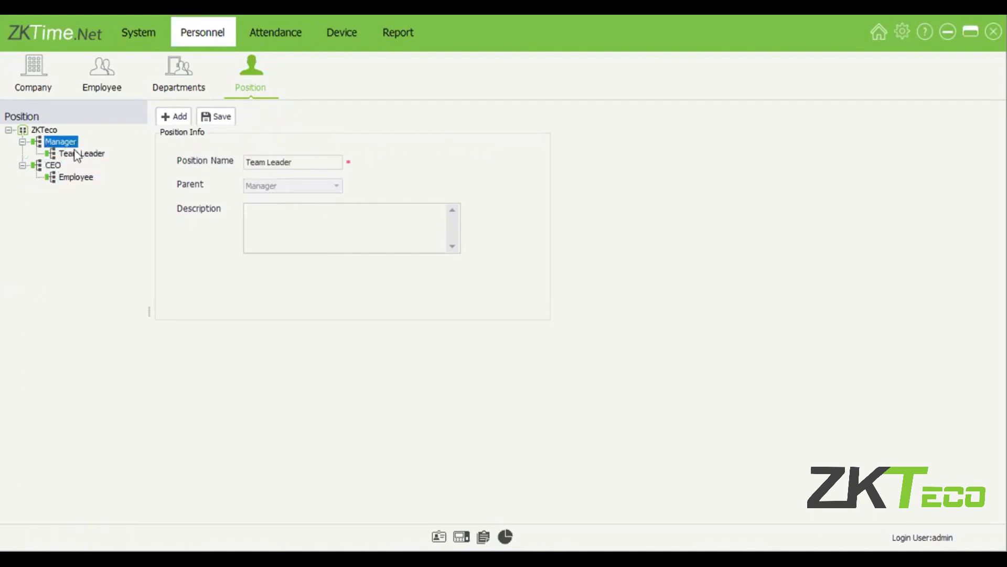
click(74, 153)
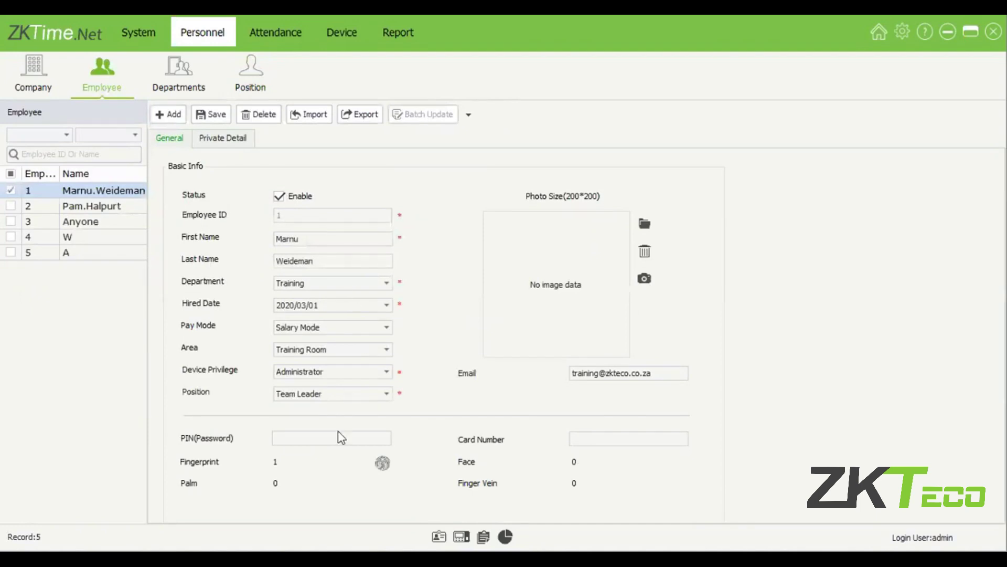
- Give the second employee in the list the CEO position
scroll(317, 393, down, 1)
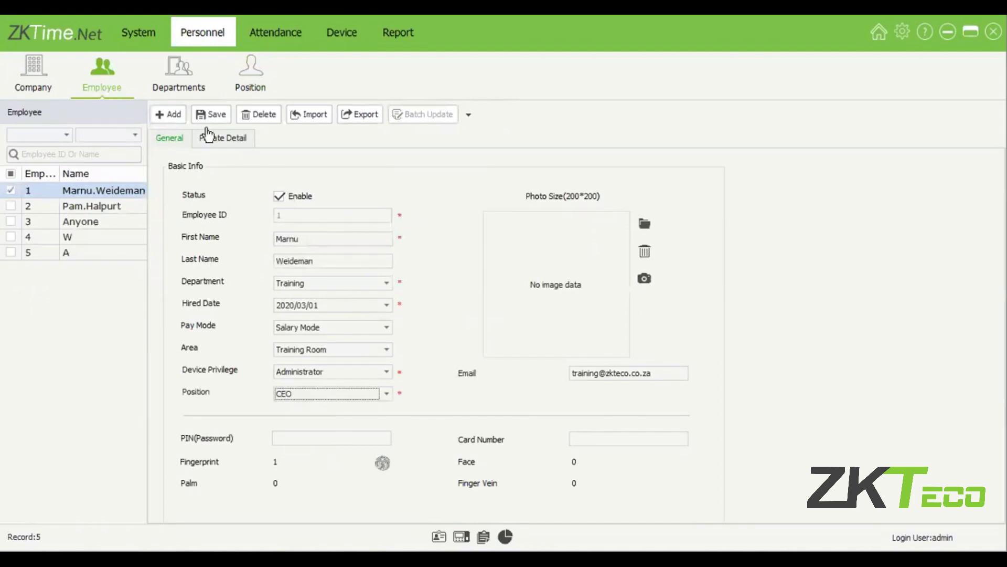
click(100, 206)
click(386, 394)
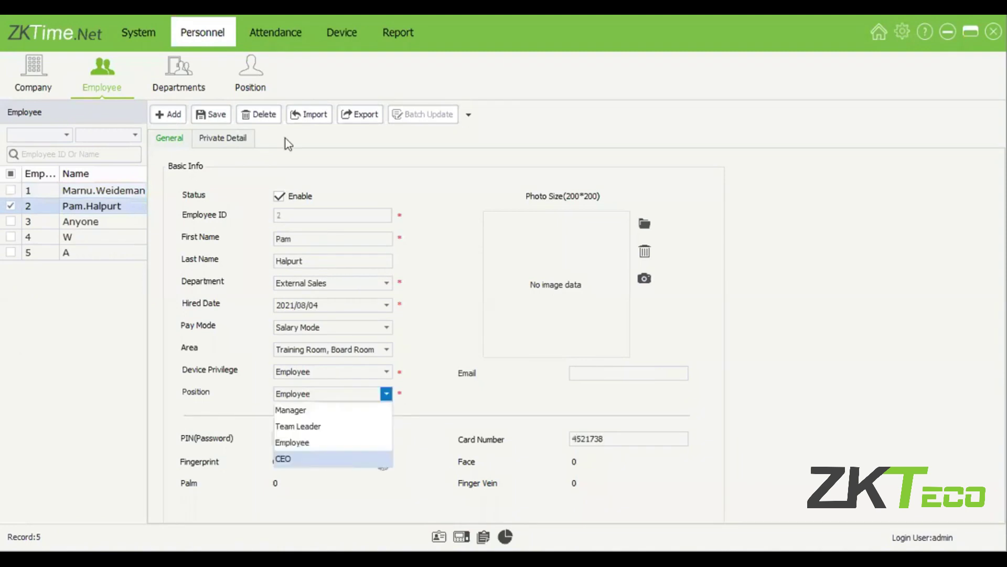
key(Return)
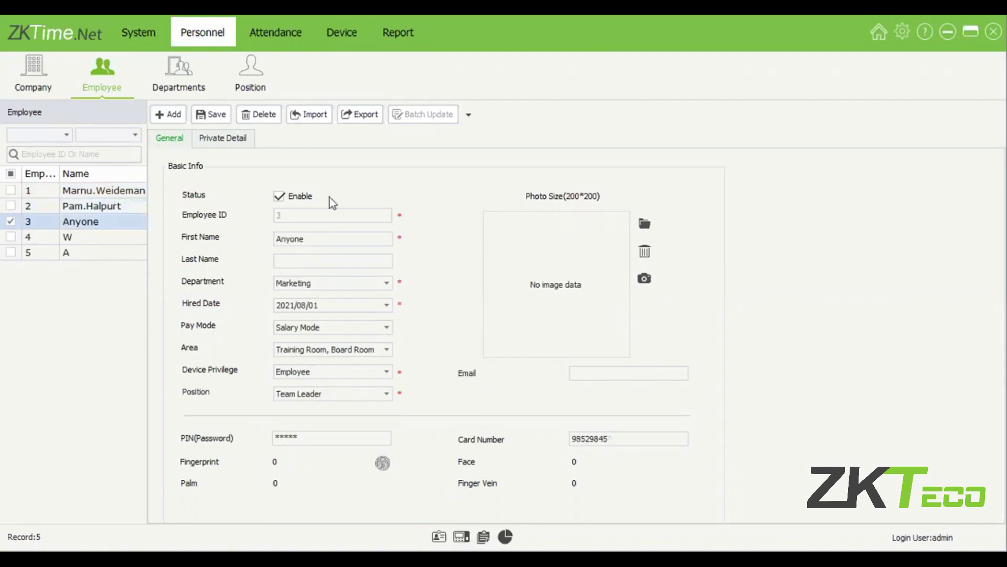
- Set the fourth employee's position to CEO
click(96, 240)
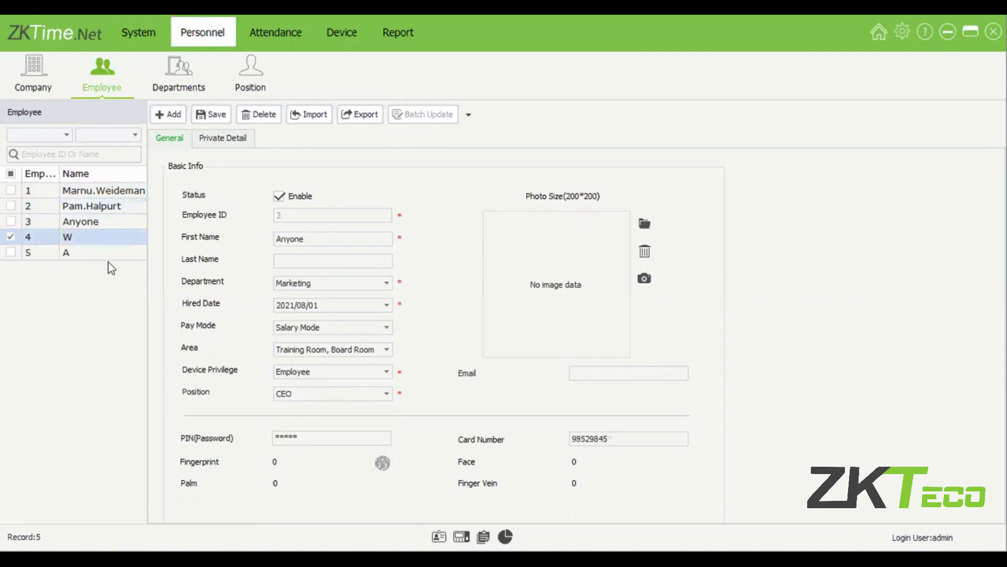
click(107, 256)
key(Up)
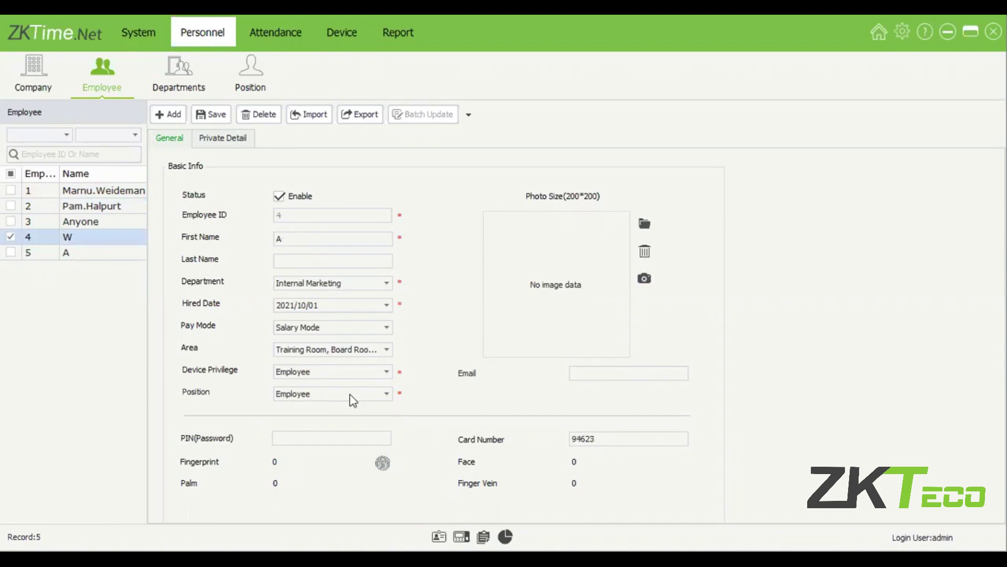
click(247, 389)
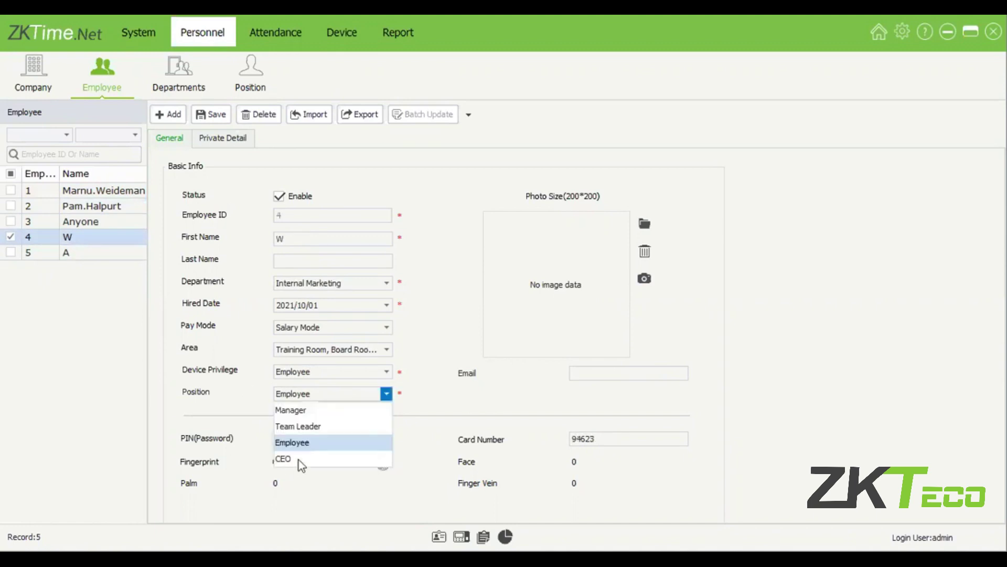
click(298, 459)
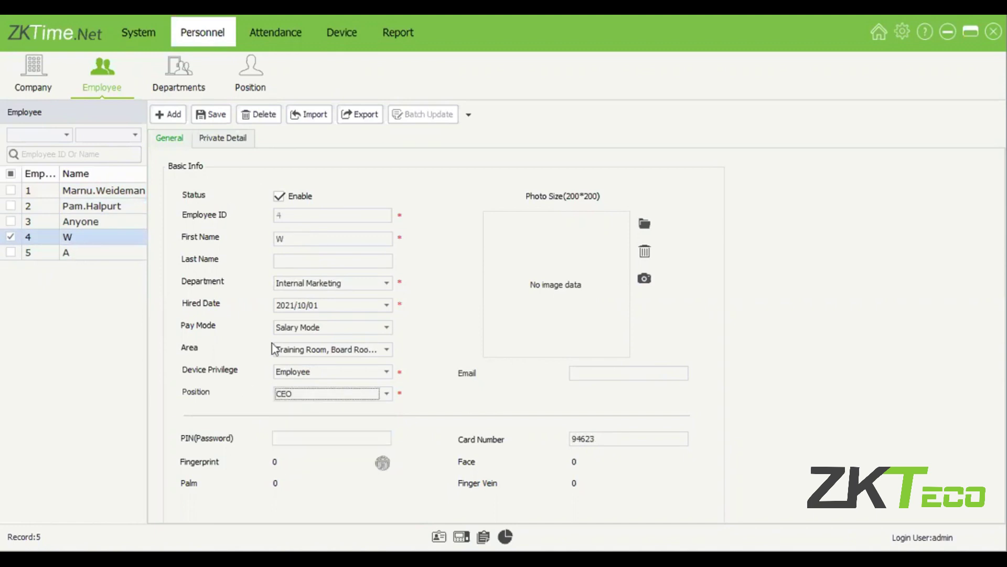
key(Down)
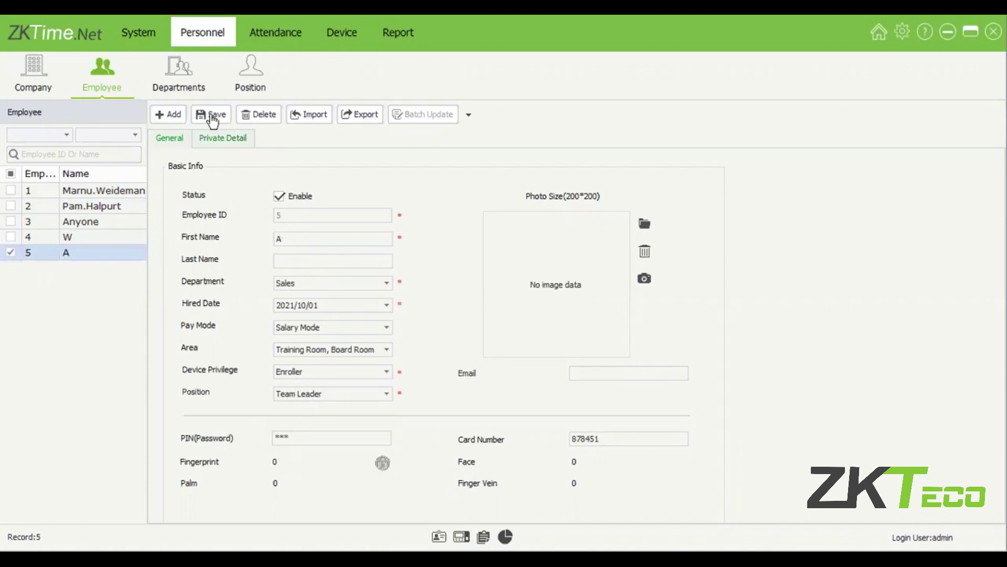
- Go back to the position tree and review Team Leader and Manager
click(180, 71)
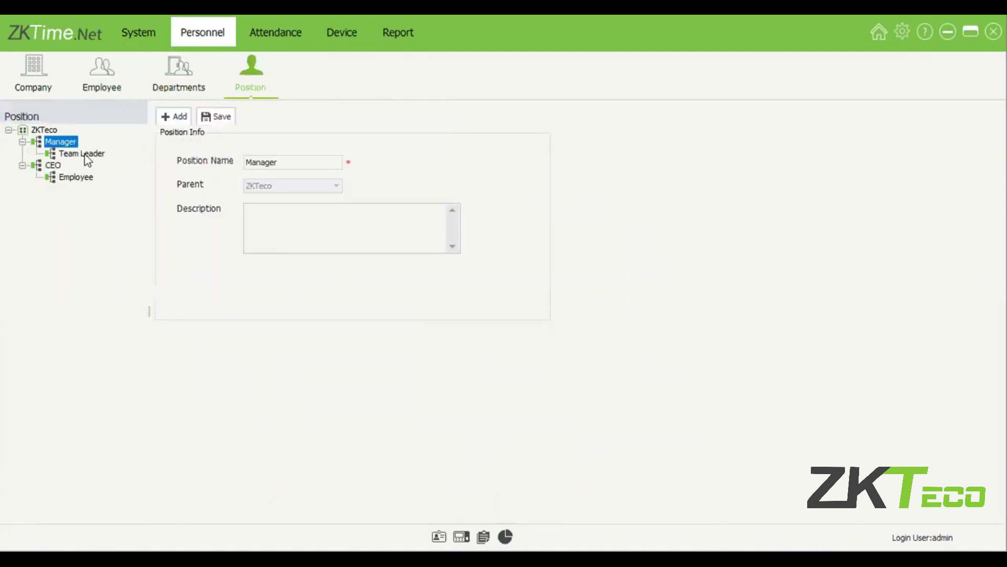
click(83, 154)
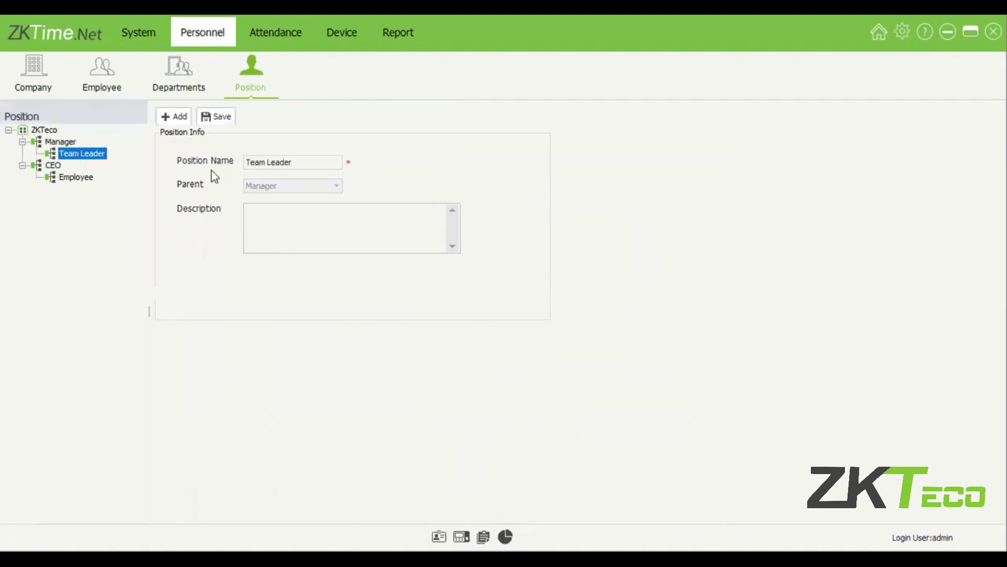
click(68, 143)
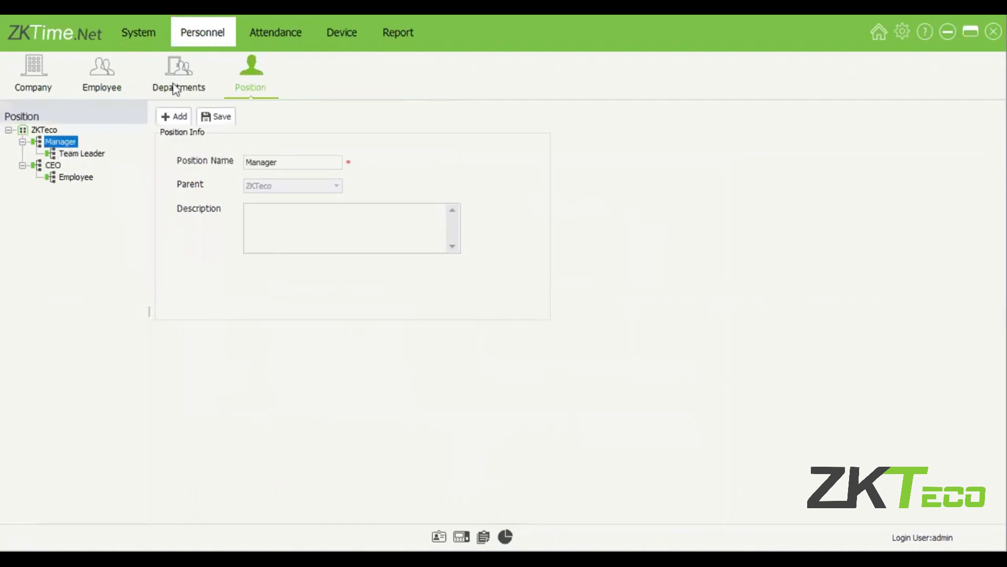